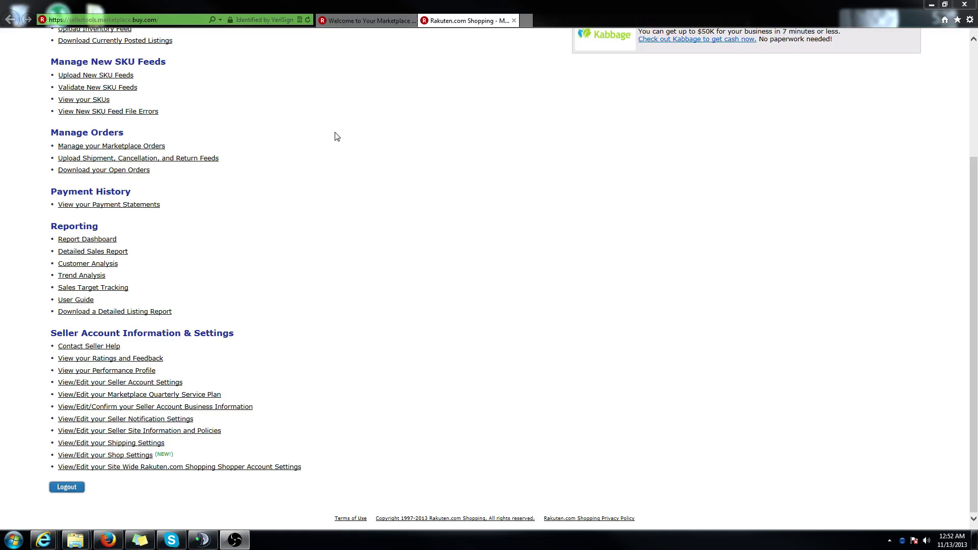
- Move from the Shop Manager welcome page to the Quick Start guide PDF for a basic shop home page
left_click(383, 21)
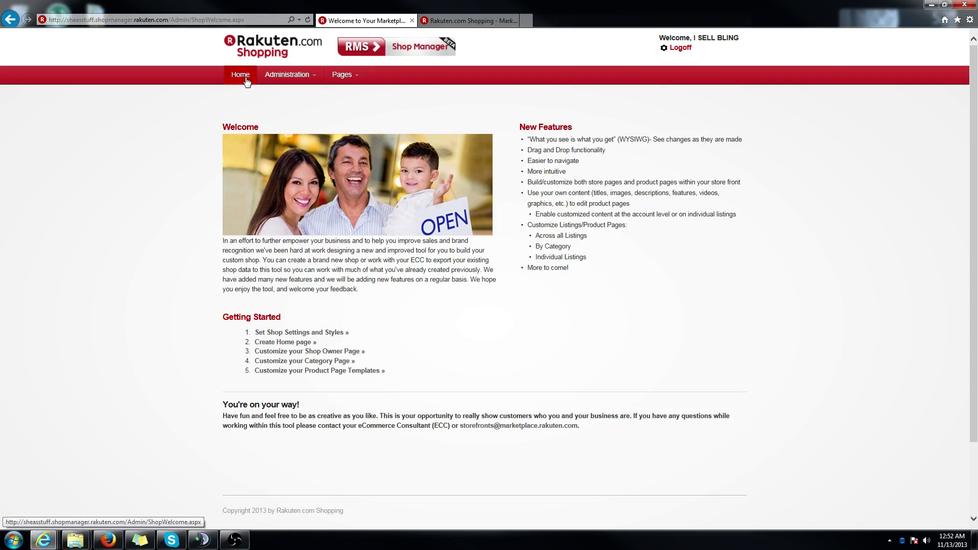
mouse_move(64, 544)
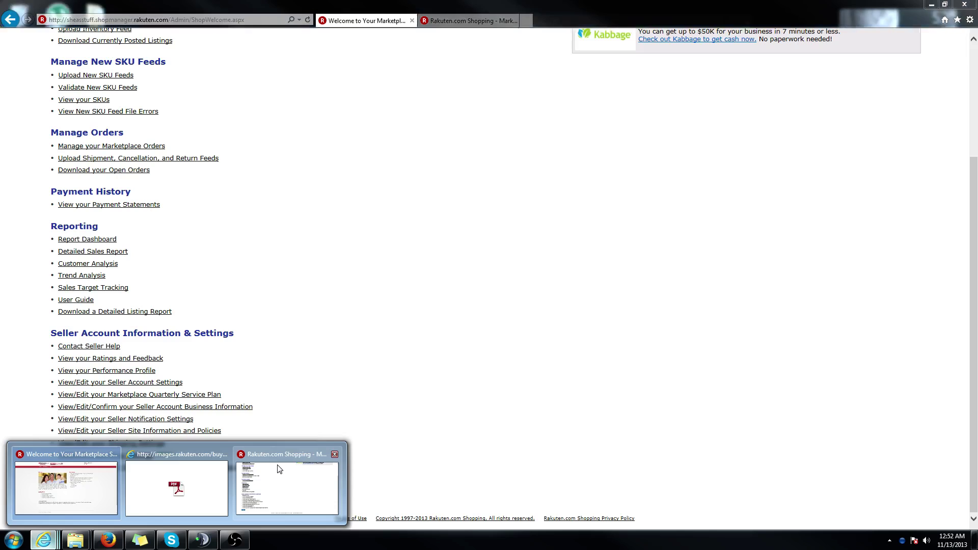
left_click(279, 468)
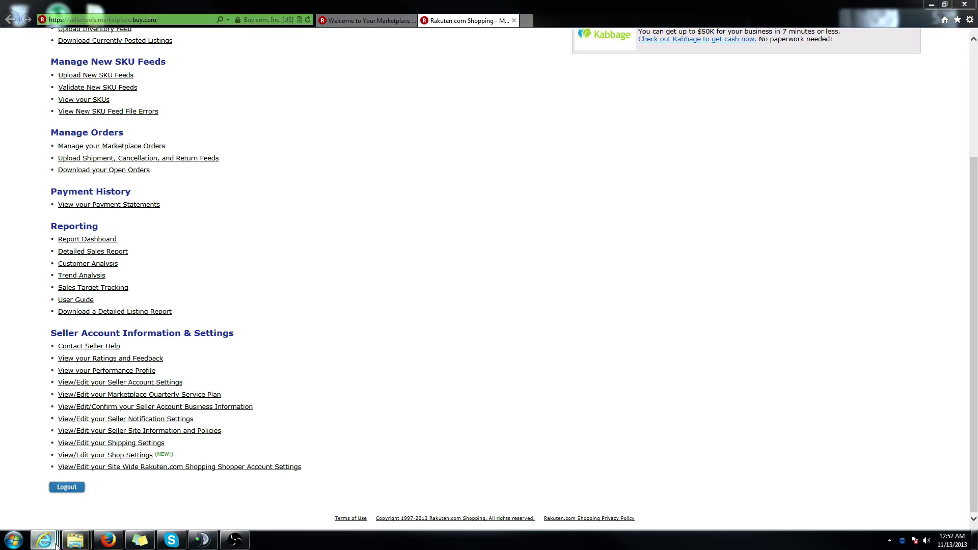
mouse_move(44, 540)
left_click(184, 479)
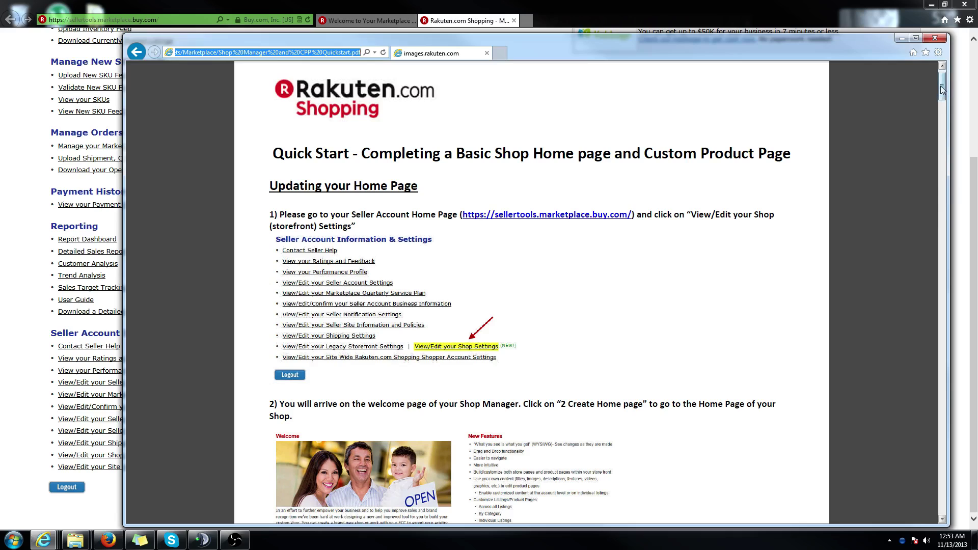
- Scroll the Quick Start PDF to 'Updating your Home Page' and return to the seller tools browser
mouse_move(943, 82)
left_mouse_down()
mouse_move(940, 137)
mouse_move(940, 85)
left_mouse_up()
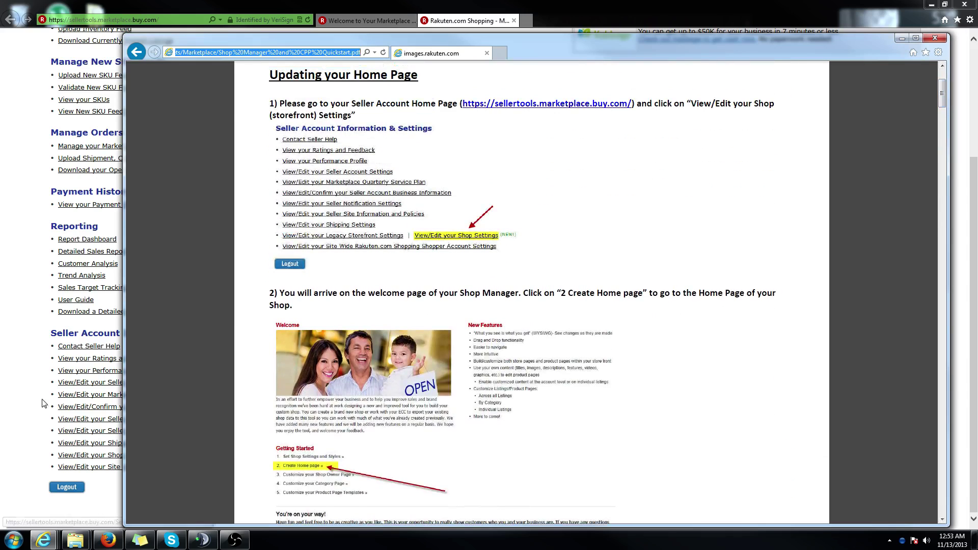
left_click(25, 395)
- Go to Create Home page, switch the Home page into edit mode, and show the header block's editing choices
left_click(382, 21)
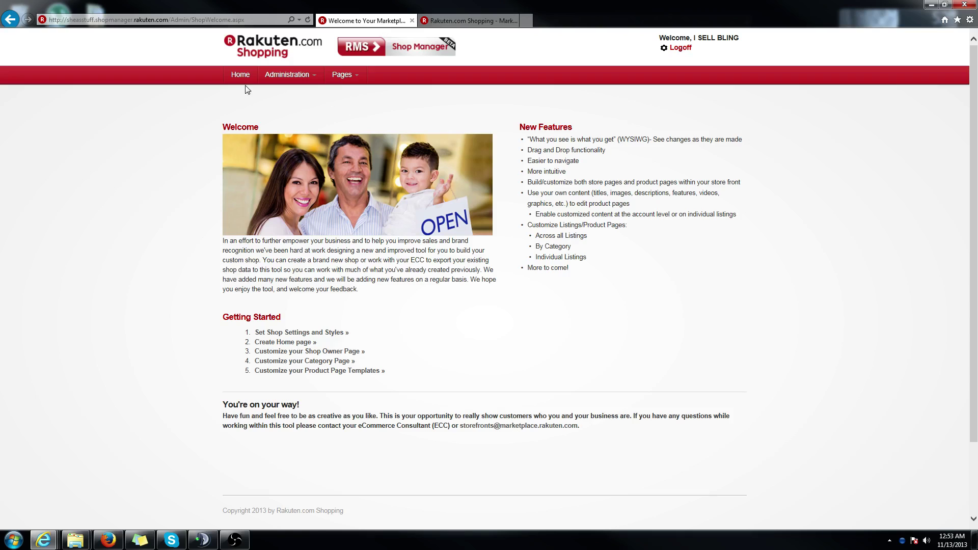
mouse_move(342, 66)
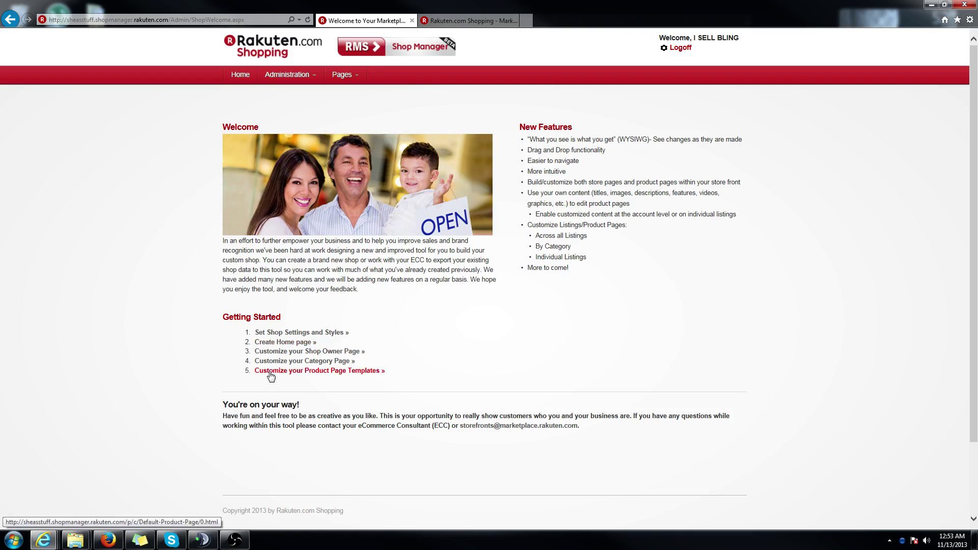
left_click(273, 343)
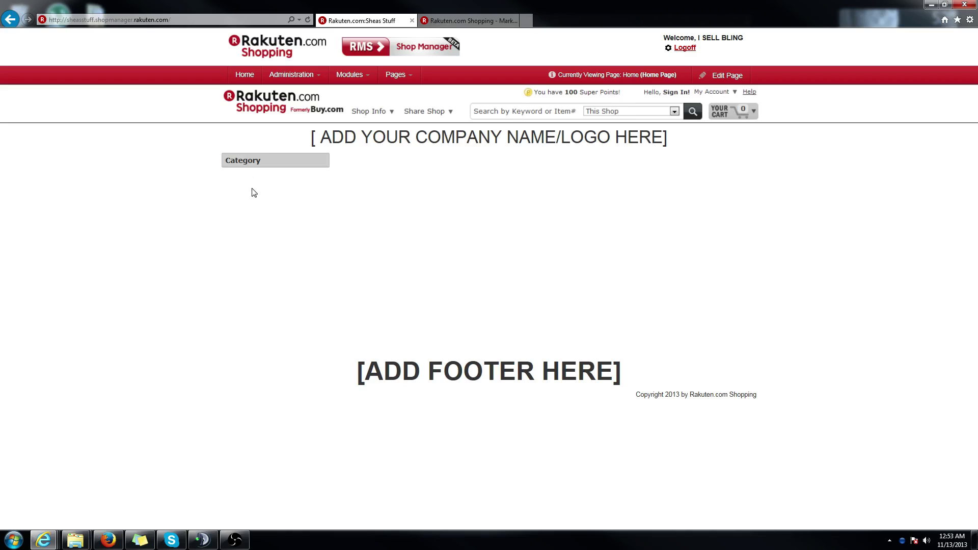
left_click(727, 76)
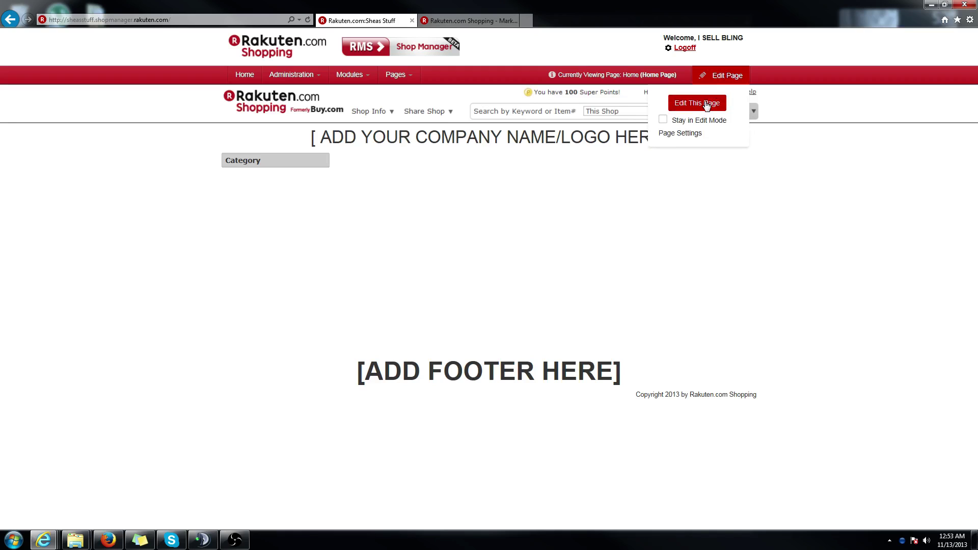
left_click(706, 104)
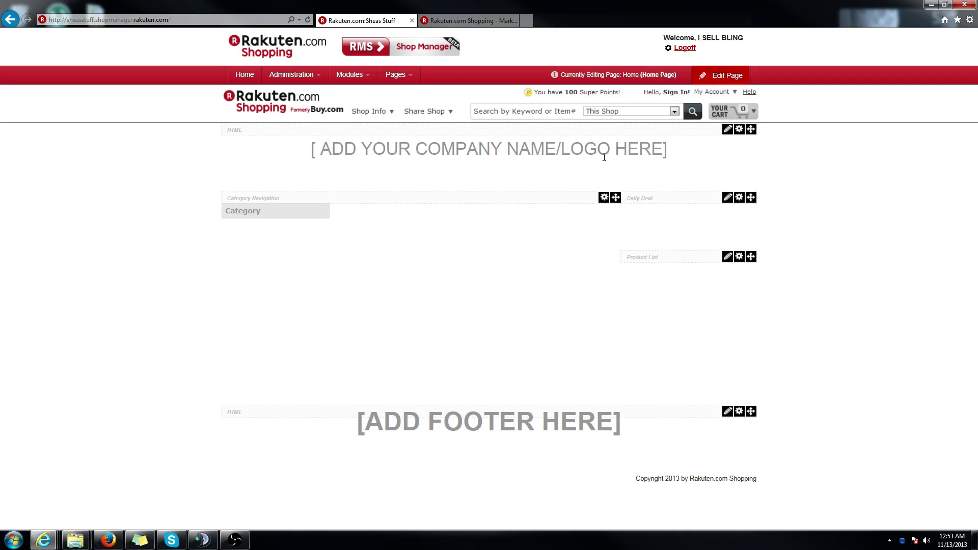
left_click(729, 135)
- Replace the header's company name placeholder with 'Shea's Stuff'
left_click(690, 141)
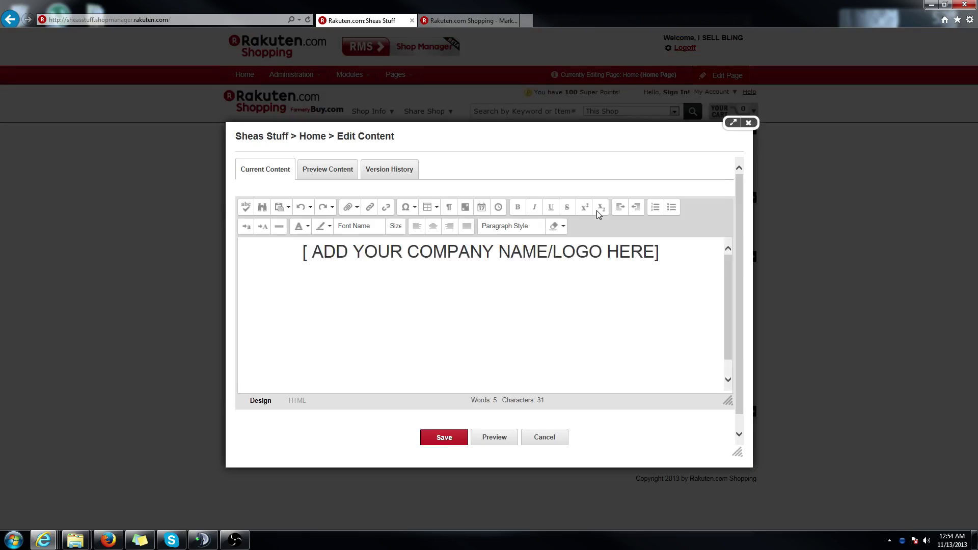
left_click_drag(663, 262, 308, 300)
key("BackSpace")
type("Shea")
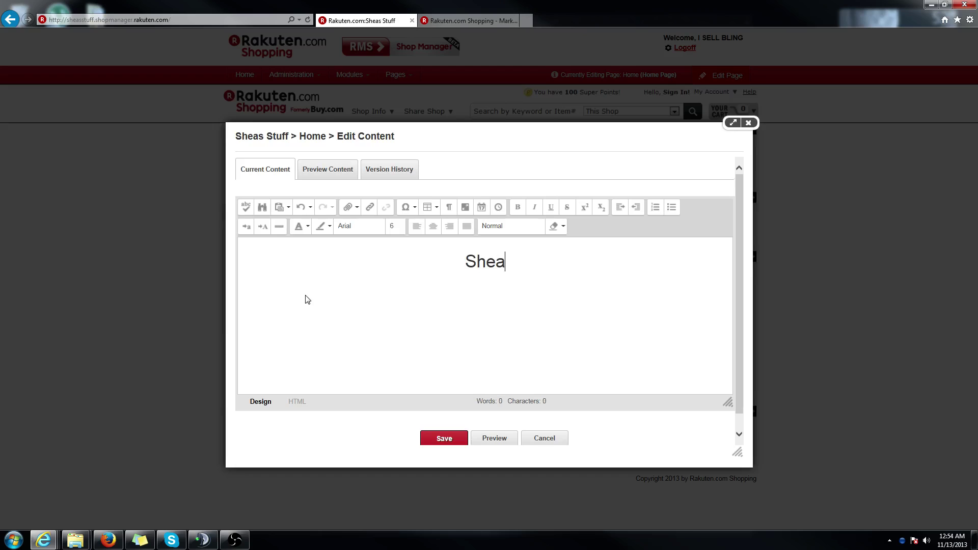
type("'s")
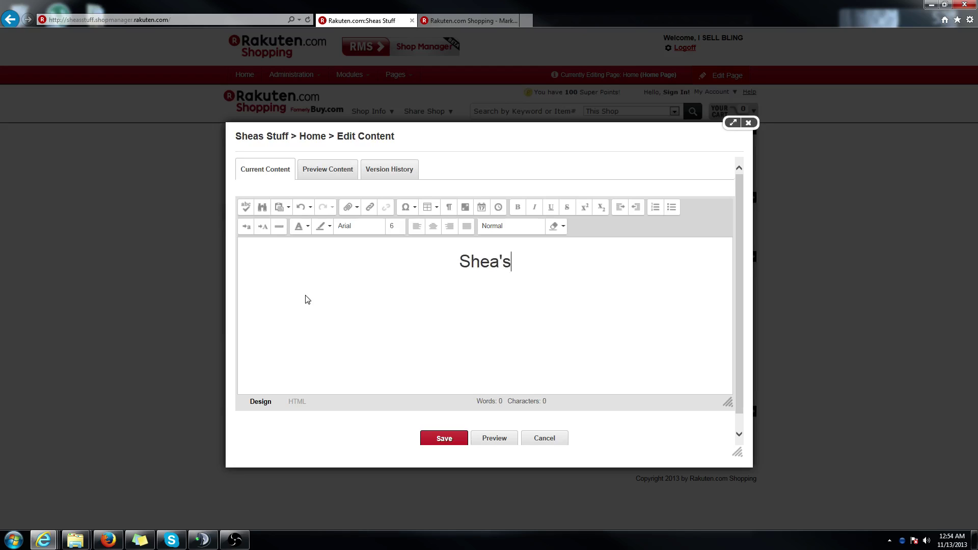
type(" Stuff")
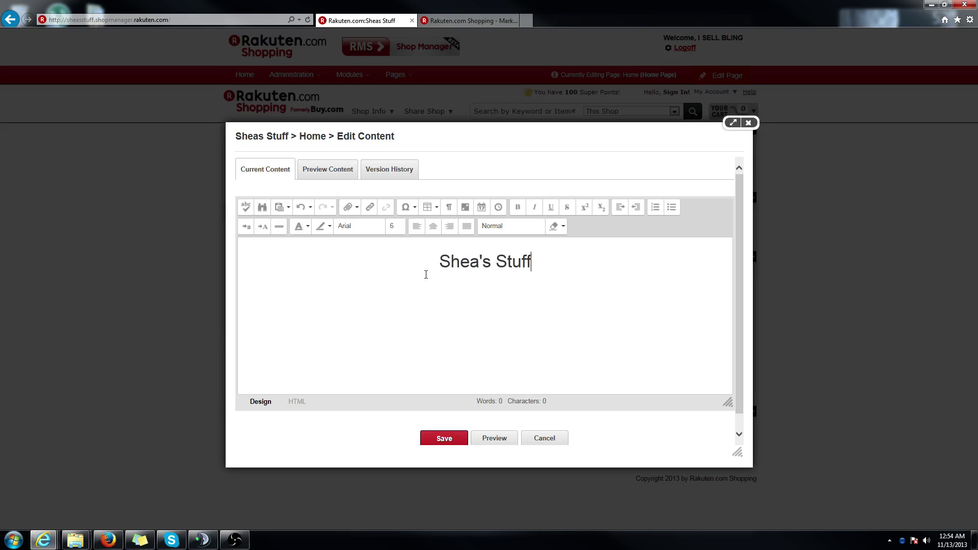
- Format the Shea's Stuff heading in Garamond size 7 and save the header
triple_click(516, 264)
left_click(359, 226)
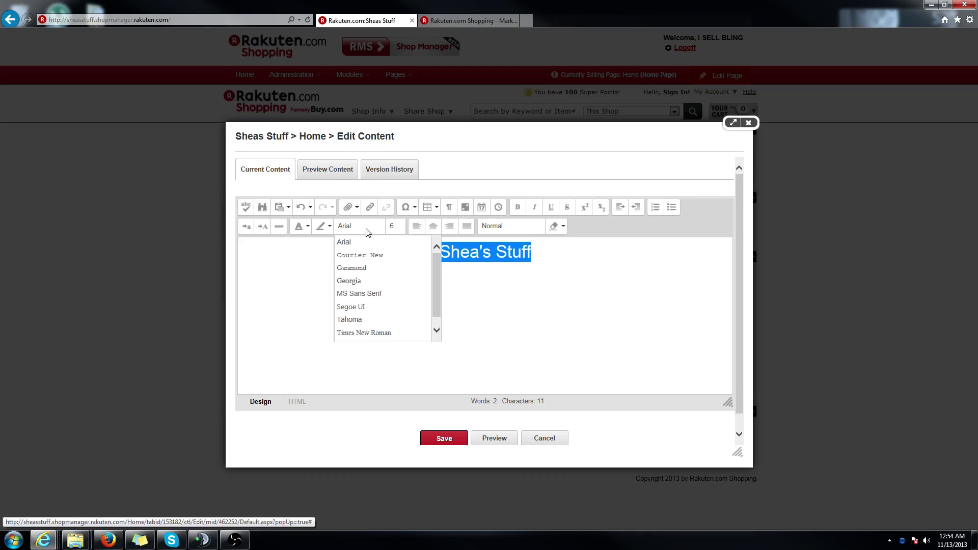
left_click(359, 268)
left_click(401, 227)
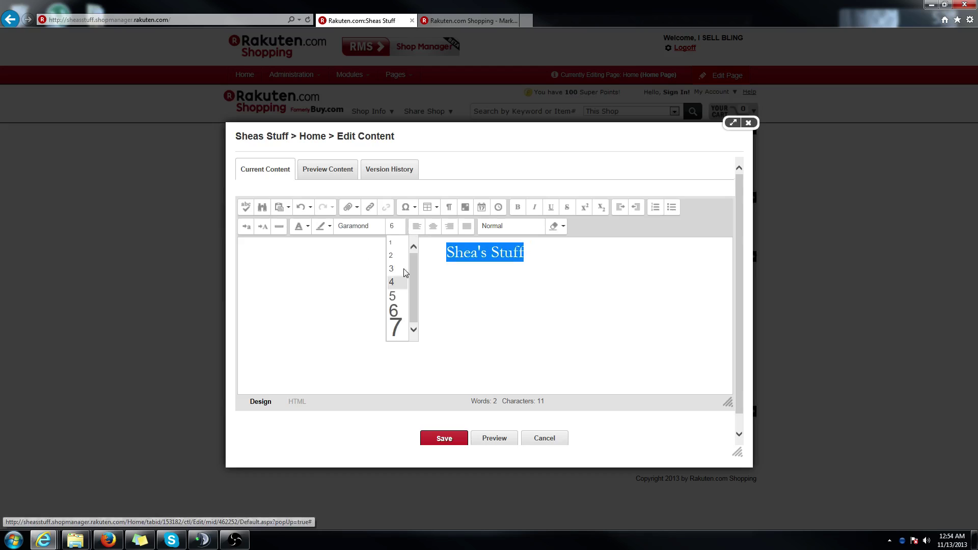
left_click(399, 319)
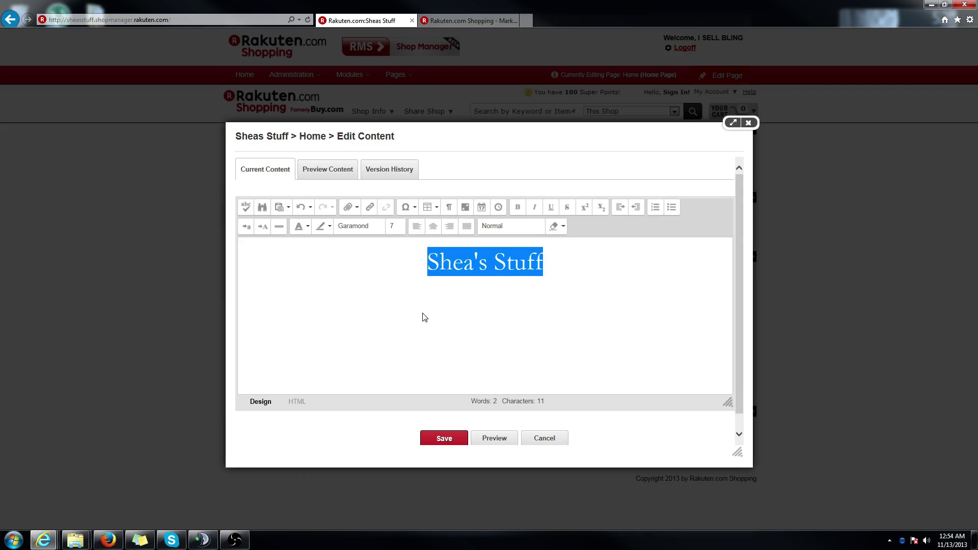
left_click(444, 441)
- Save the header, reopen its content editor, and delete the Shea's Stuff heading
left_click(443, 441)
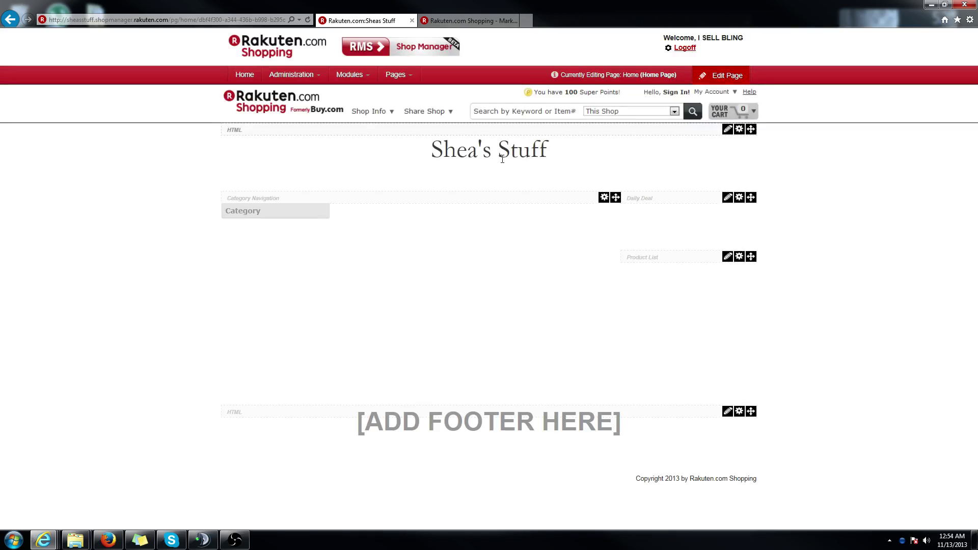
left_click(727, 129)
left_click(696, 143)
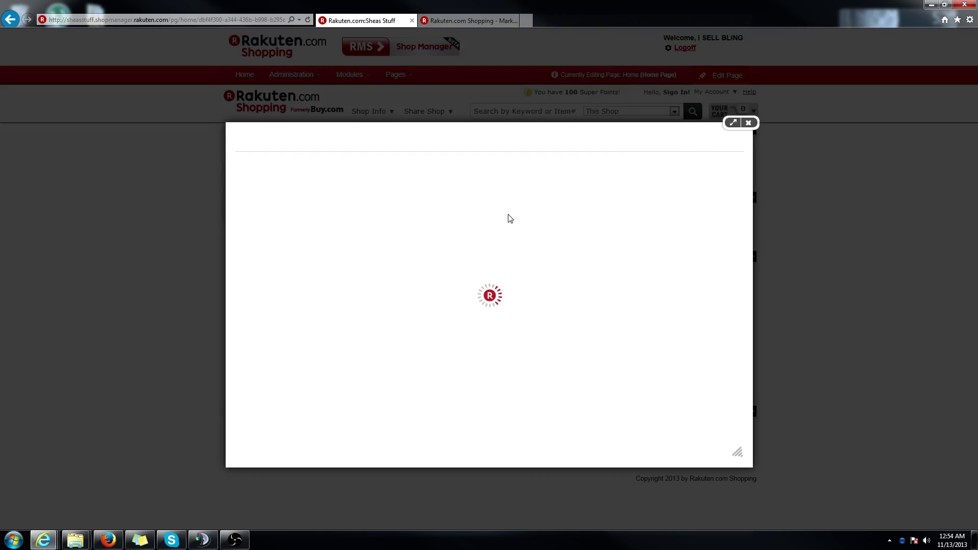
left_click_drag(559, 268, 414, 258)
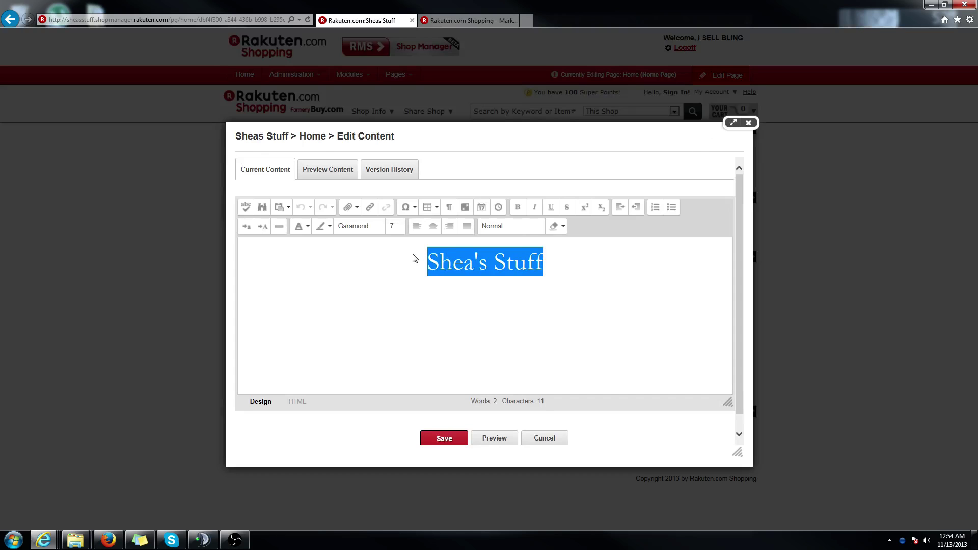
key("BackSpace")
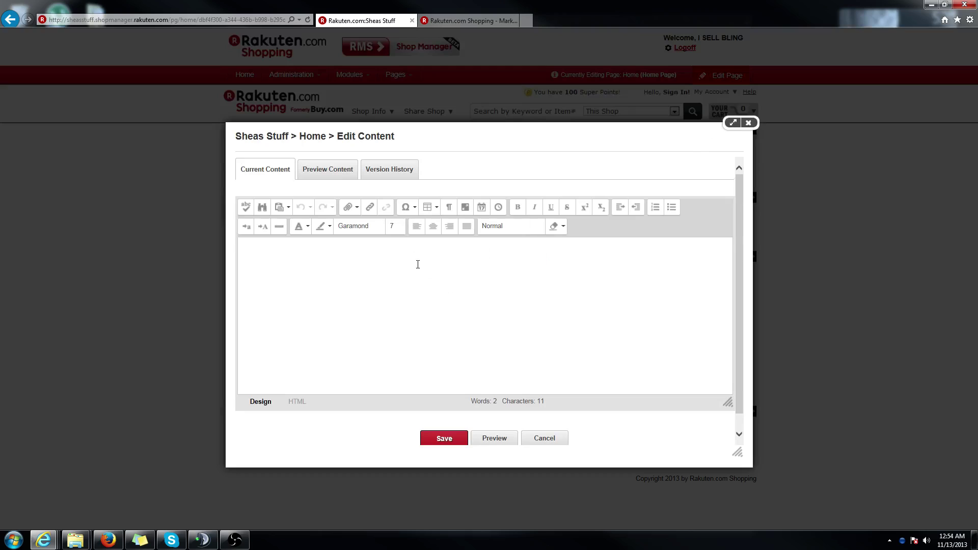
- From the Image Manager, choose SheaBanner.jpg on the Desktop as the image to upload
left_click(351, 212)
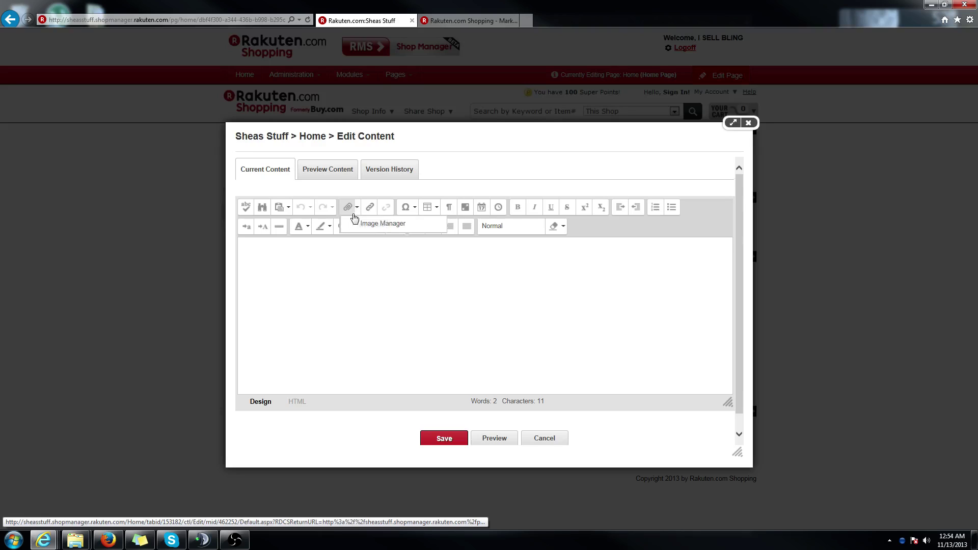
left_click(363, 224)
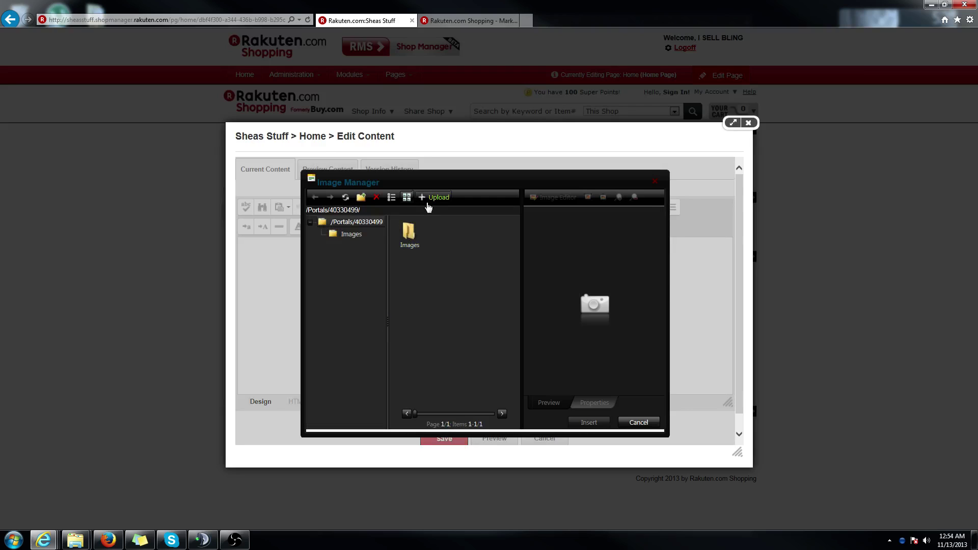
left_click(429, 198)
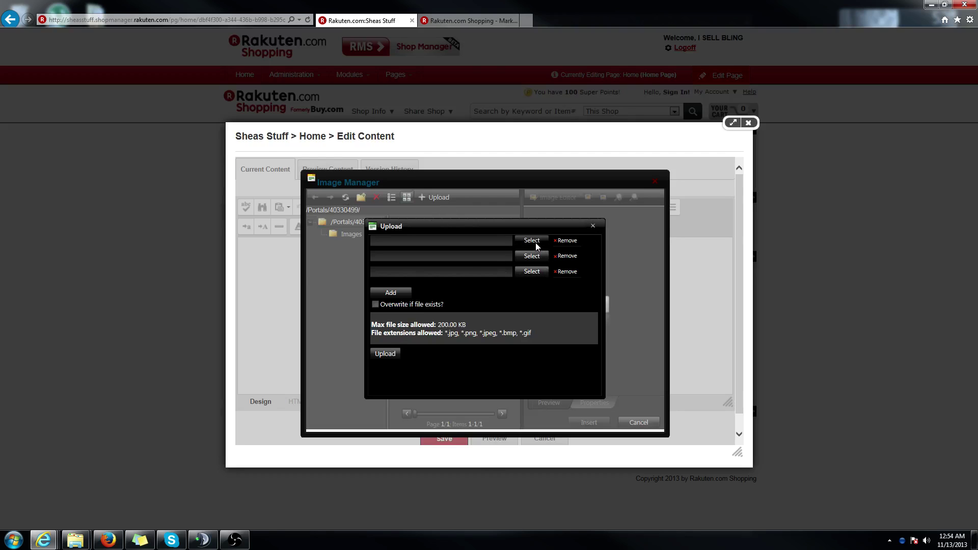
left_click(533, 241)
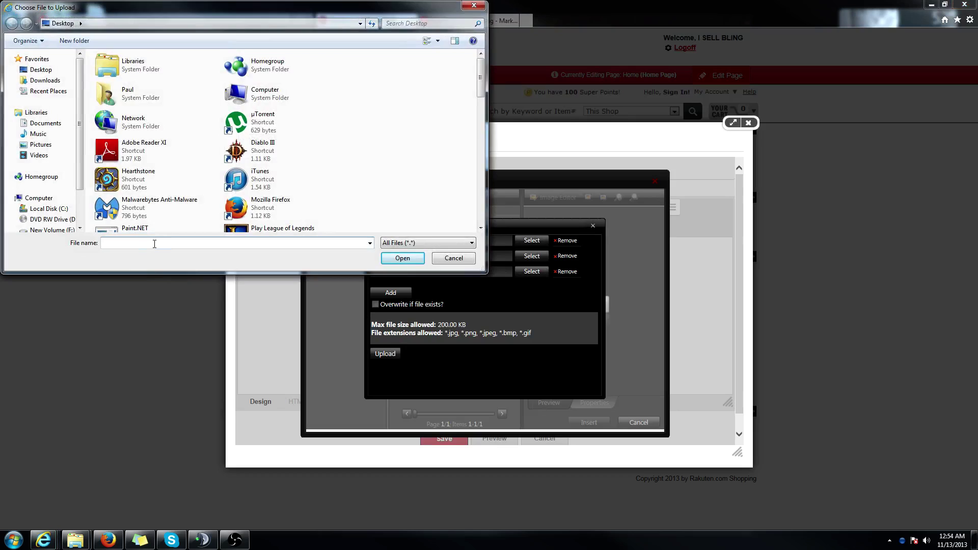
type("s")
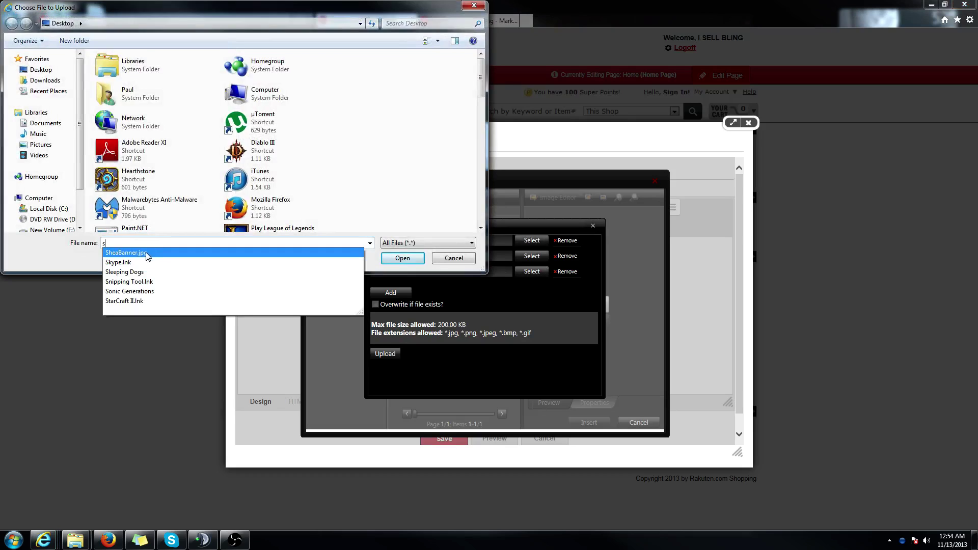
left_click(147, 256)
left_click(410, 261)
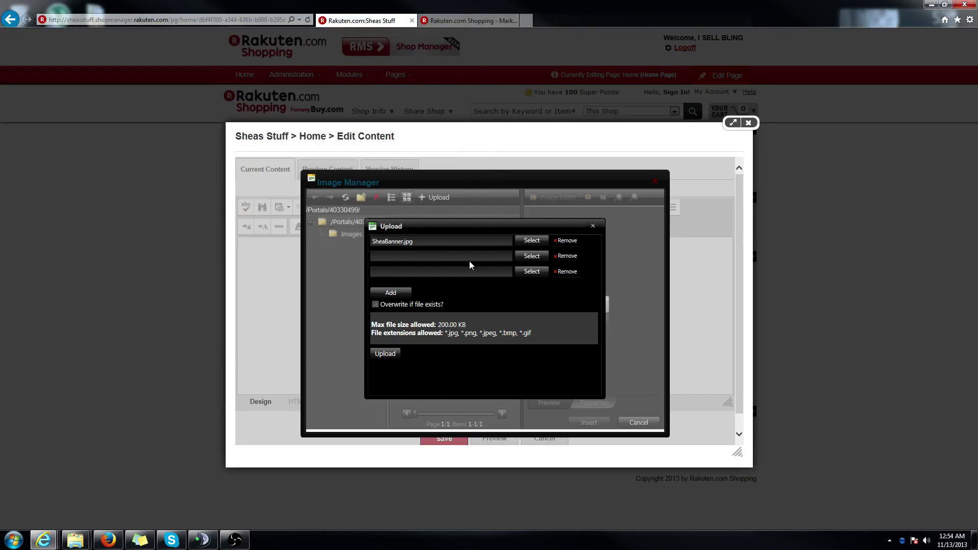
- Upload SheaBanner.jpg and insert it into the header
left_click(391, 356)
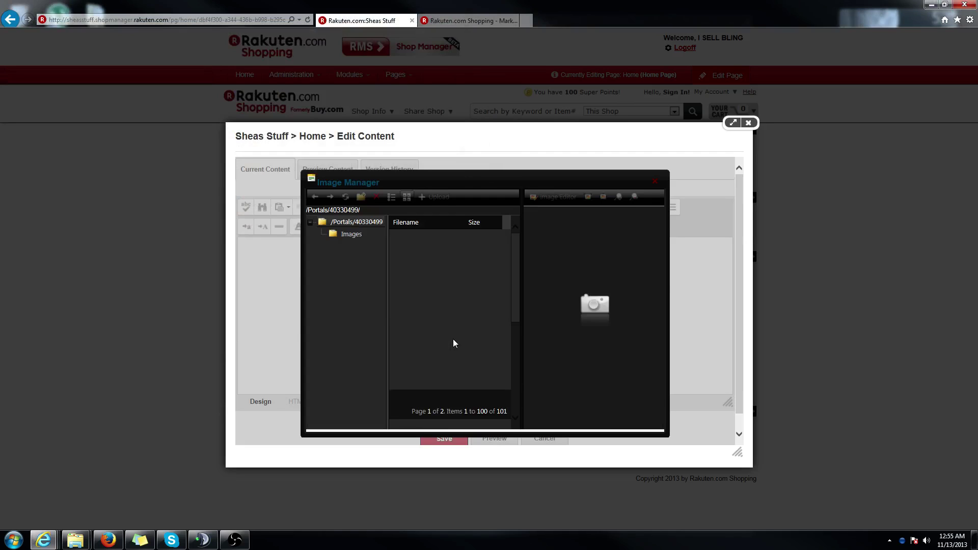
left_click(435, 197)
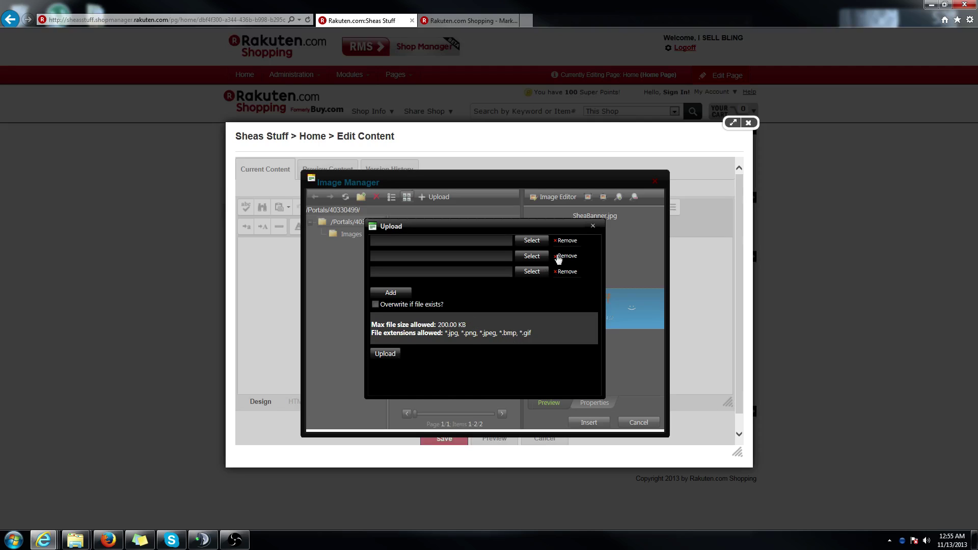
left_click(592, 227)
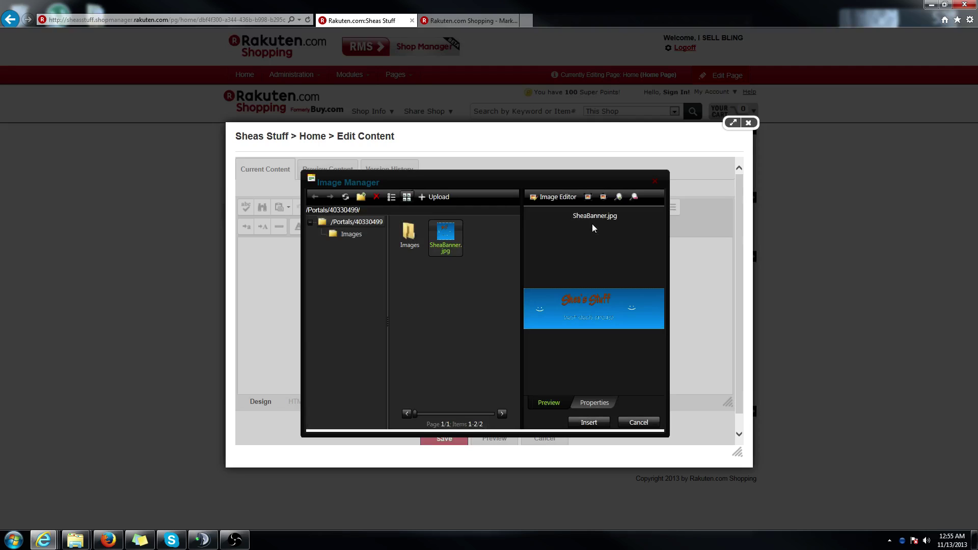
left_click(430, 196)
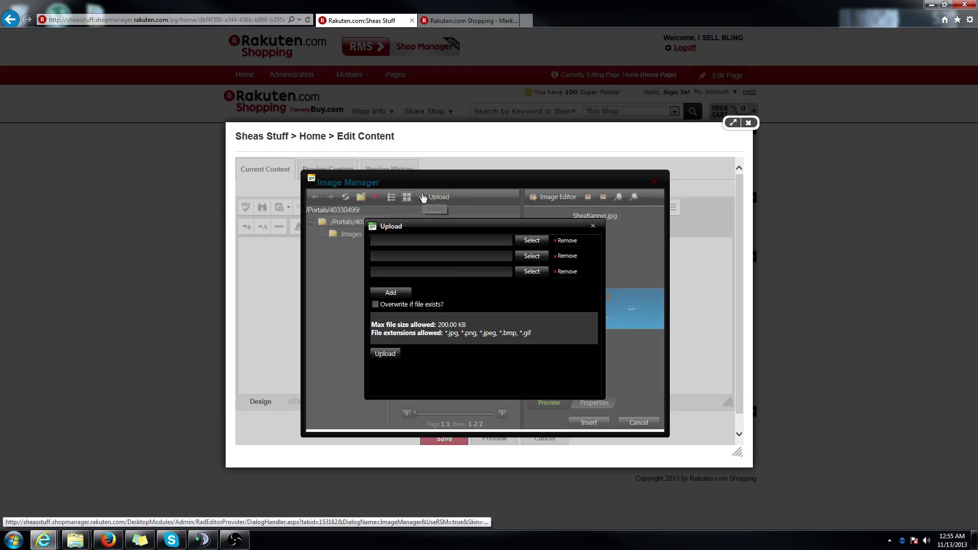
left_click(593, 226)
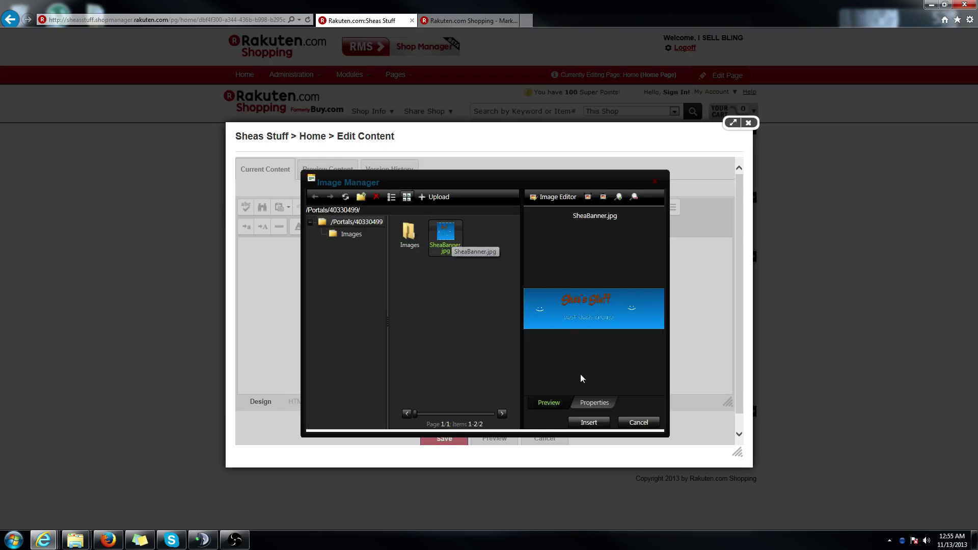
left_click(591, 427)
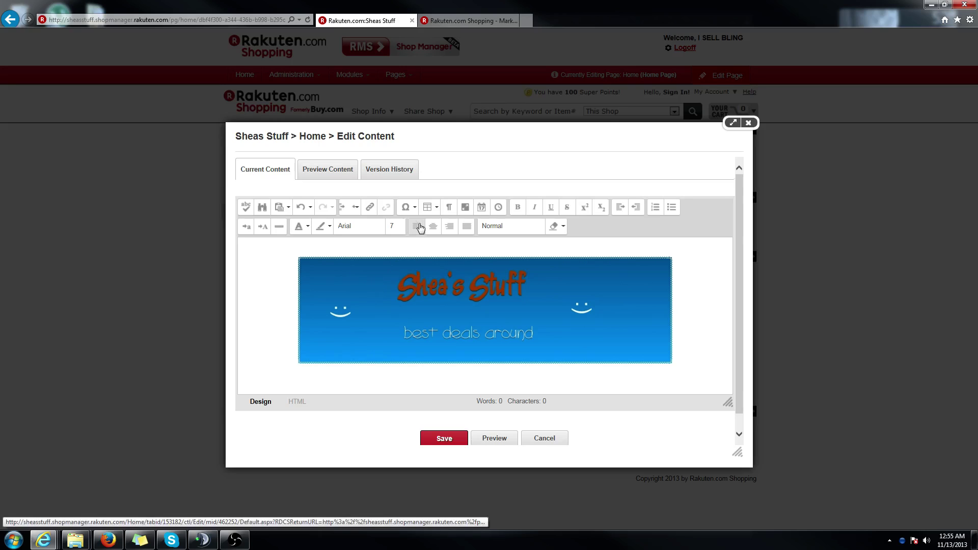
- Align the banner image to the left and save the header
left_click(366, 293)
left_click(417, 231)
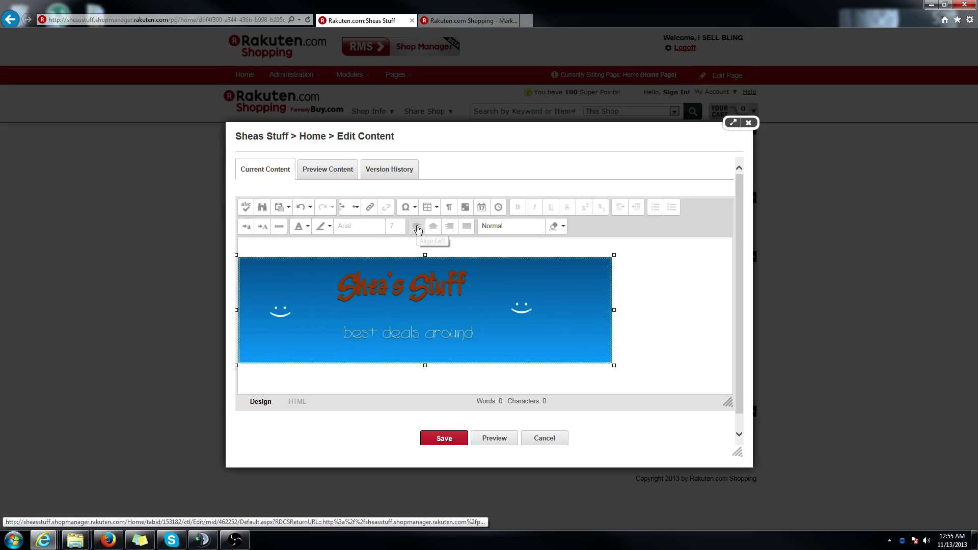
left_click(421, 231)
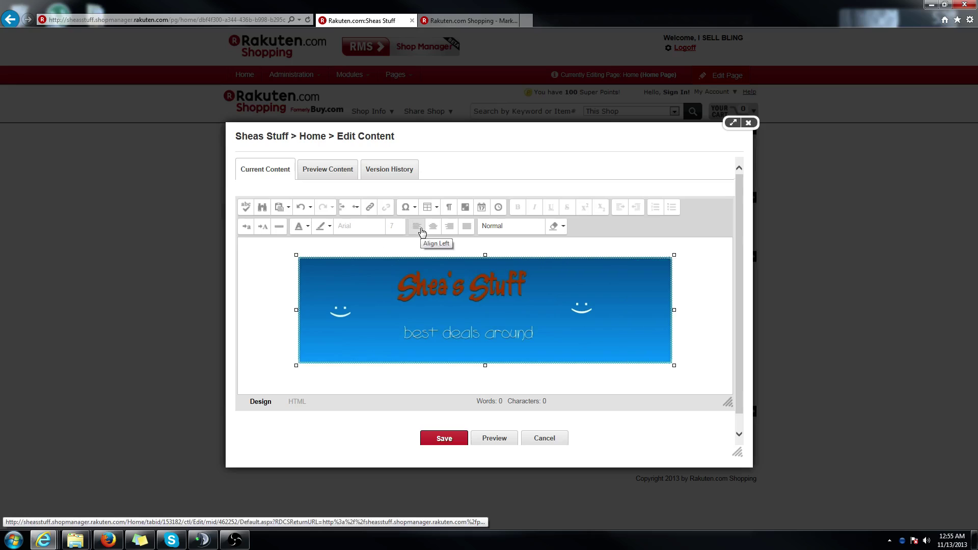
left_click(421, 231)
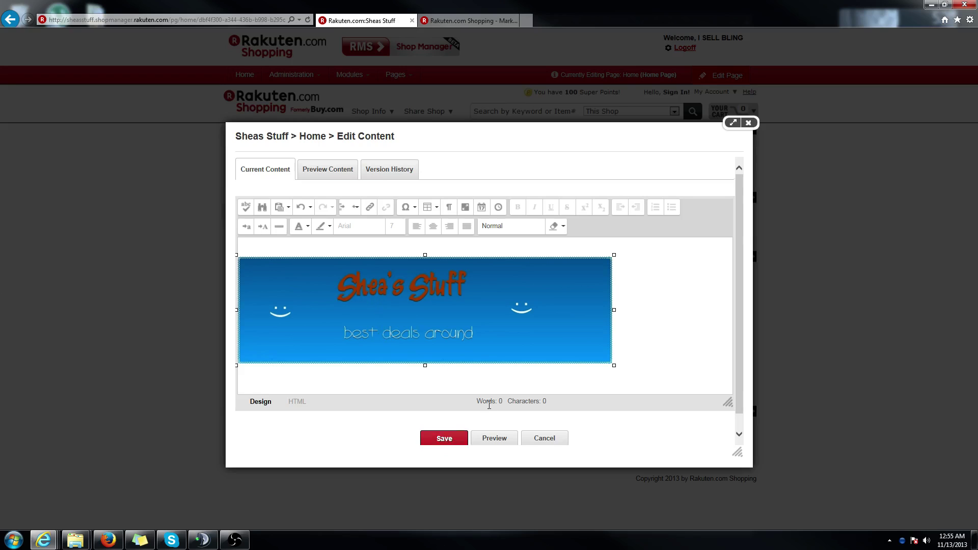
left_click(458, 439)
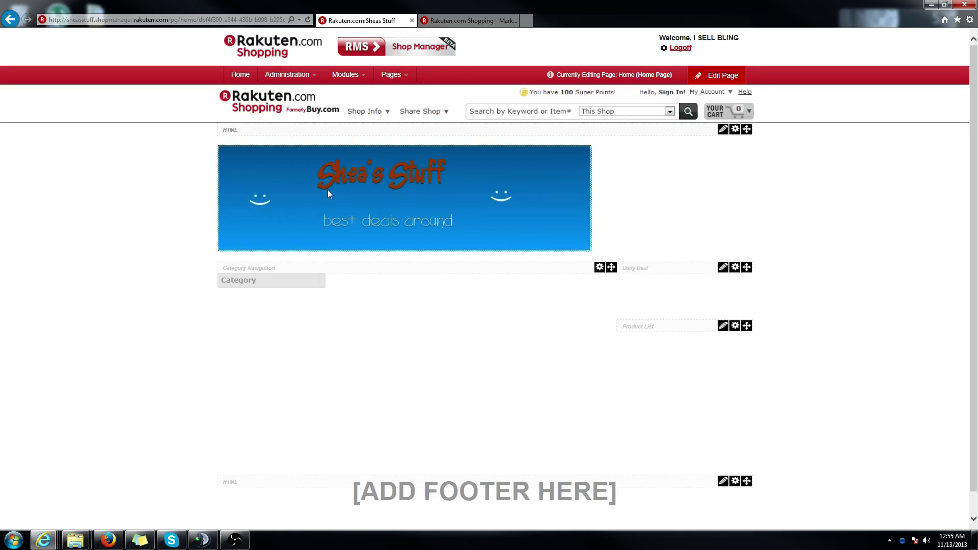
- Reopen the header content and set the SheaBanner image to Align Center
left_click(715, 76)
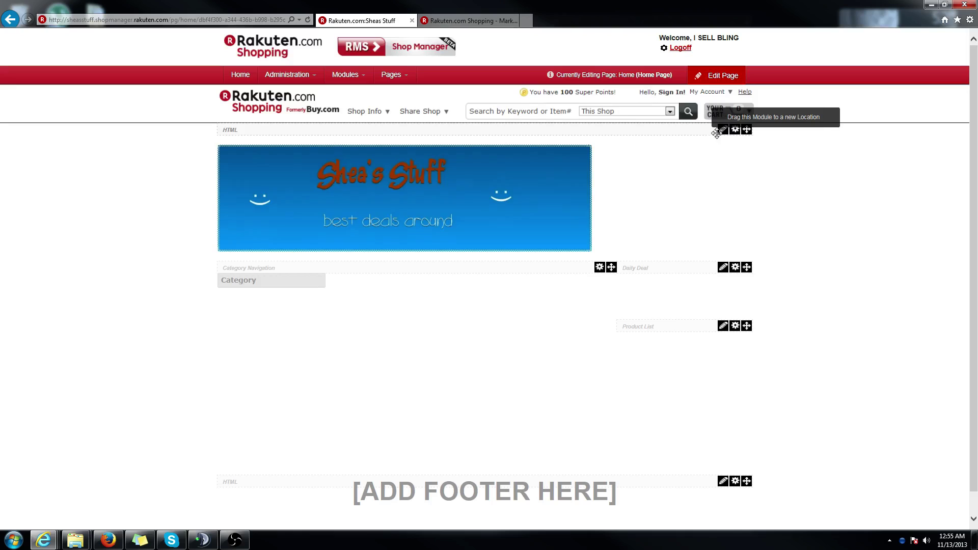
left_click(723, 131)
left_click(664, 145)
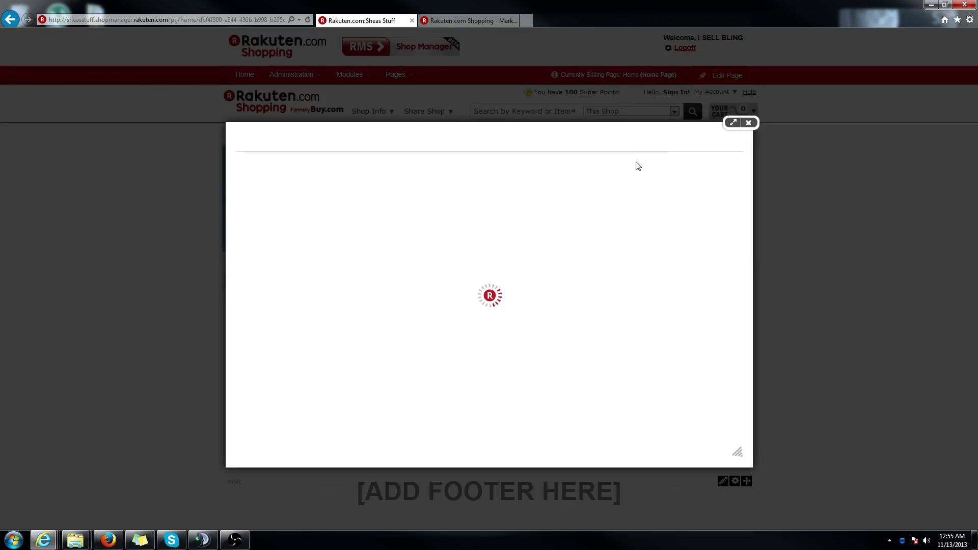
left_click(501, 272)
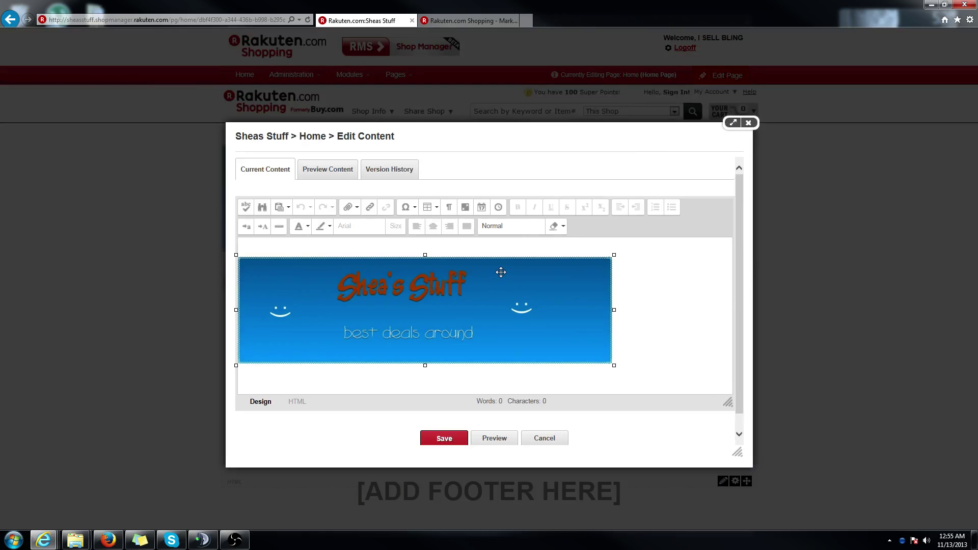
left_click(431, 228)
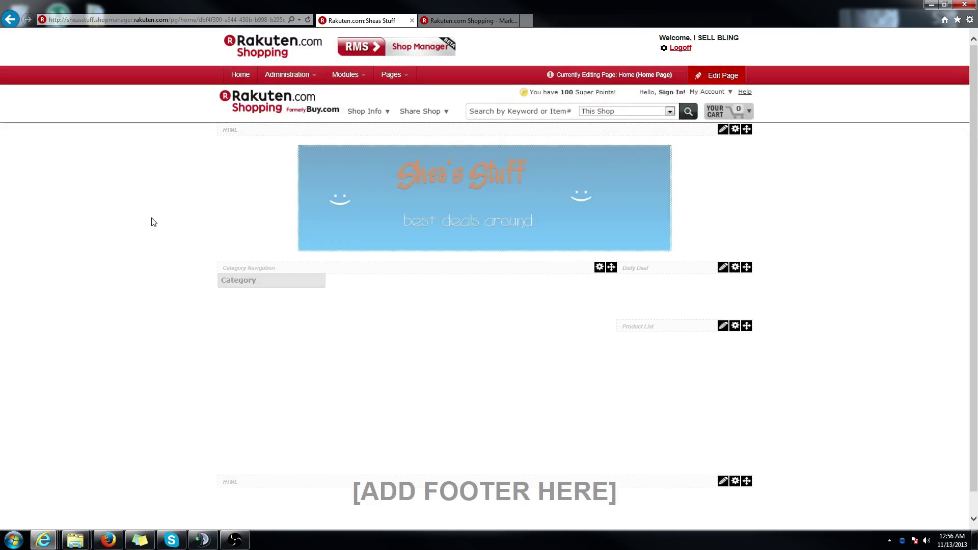
- Open the footer module's content editor and delete the [ADD FOOTER HERE] placeholder
scroll(185, 362, "down", 1)
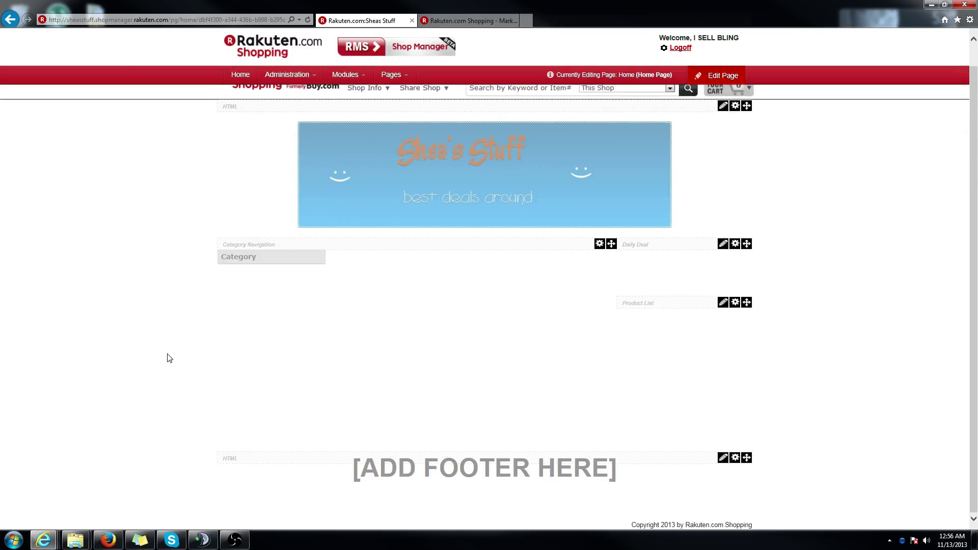
left_click(723, 458)
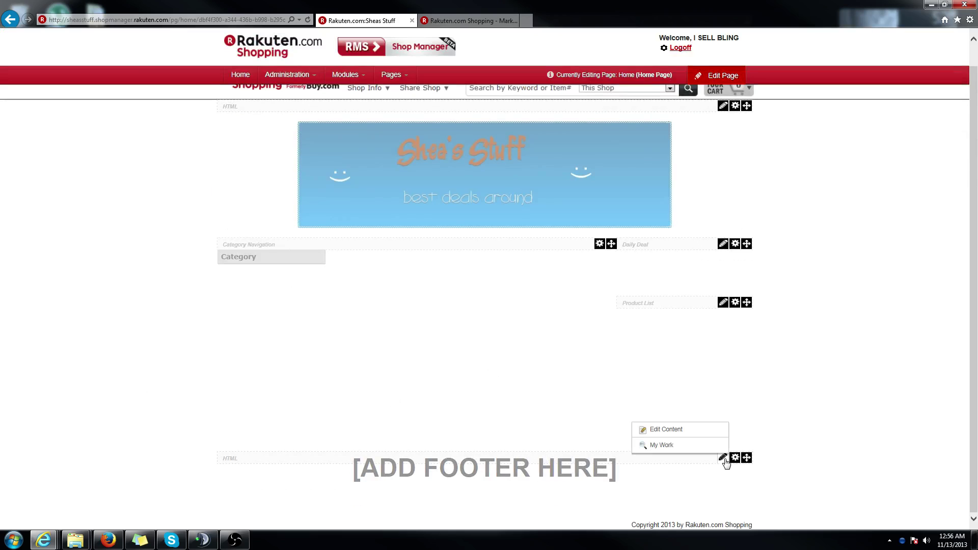
left_click(683, 430)
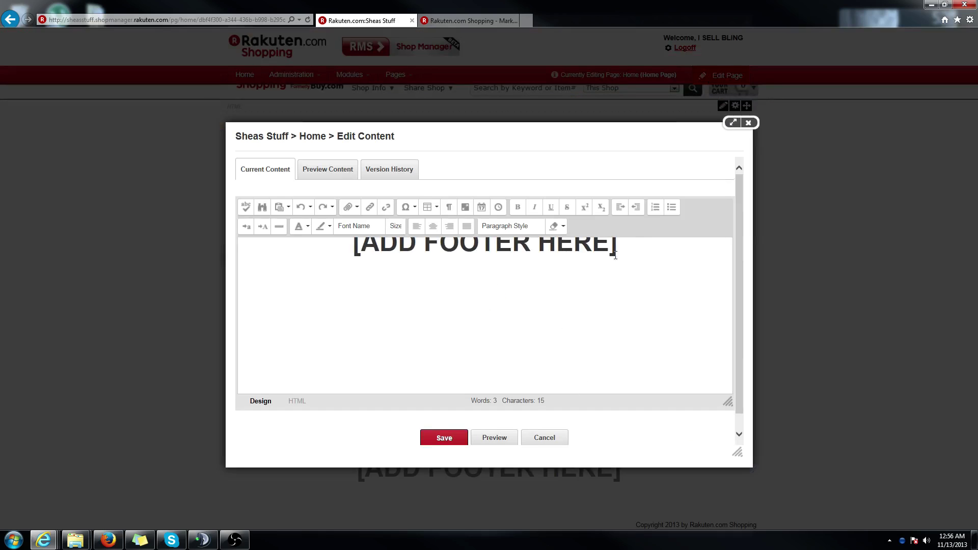
left_click_drag(615, 278, 372, 266)
key("BackSpace")
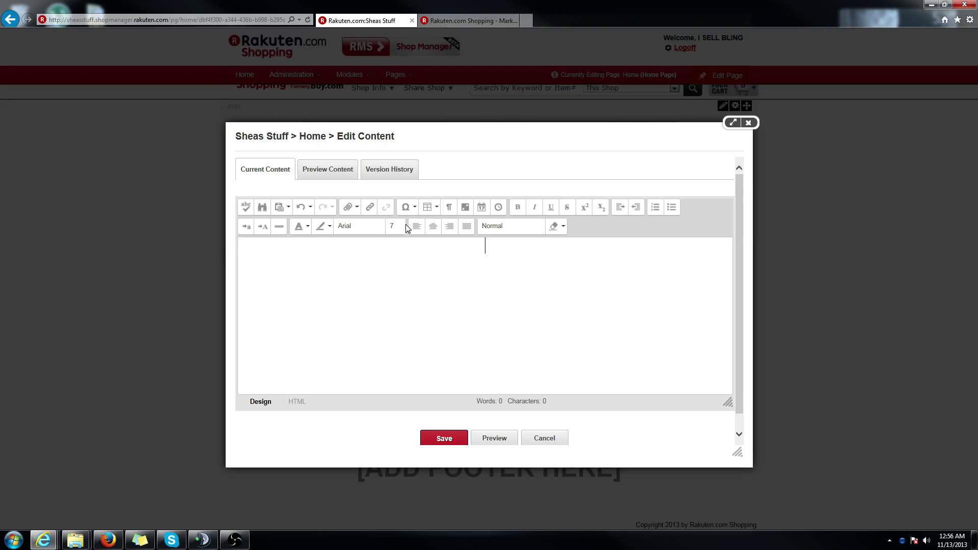
- Remove the oversized mistyped 'THanks' and bring up the footer text size list
type("THanks")
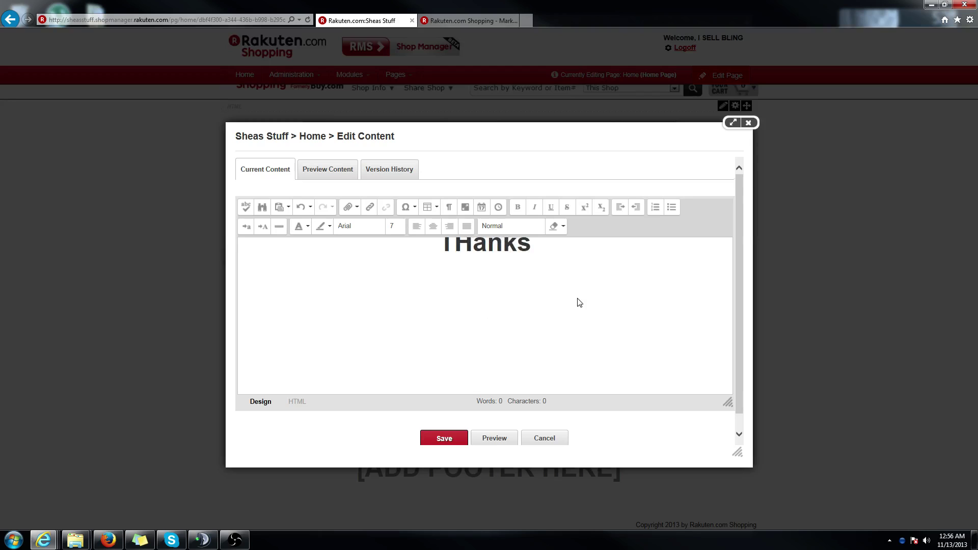
left_click_drag(532, 247, 412, 254)
key("BackSpace")
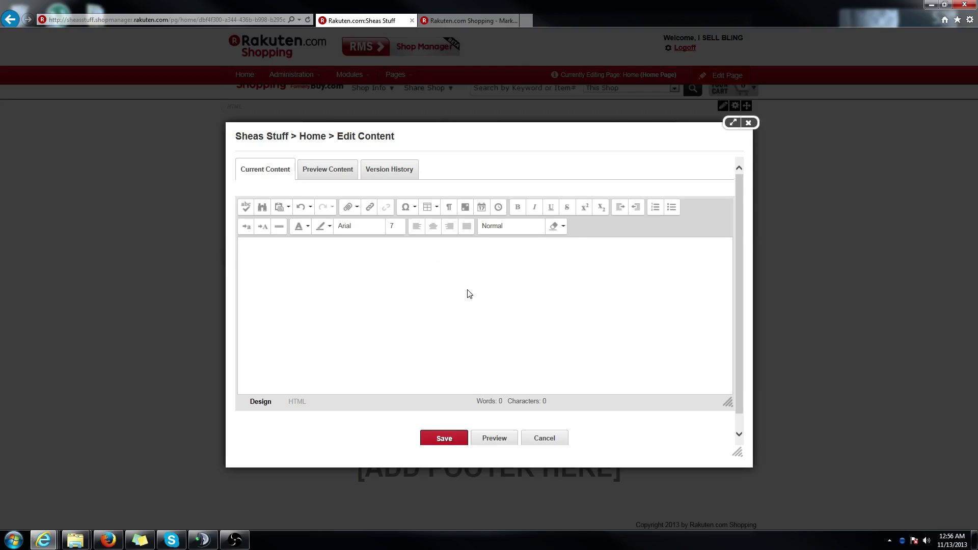
left_click(402, 226)
- At size 4, write 'Thanks for visiting my store!' and 'If you have any questions please contact us:'
left_click(404, 278)
type("T")
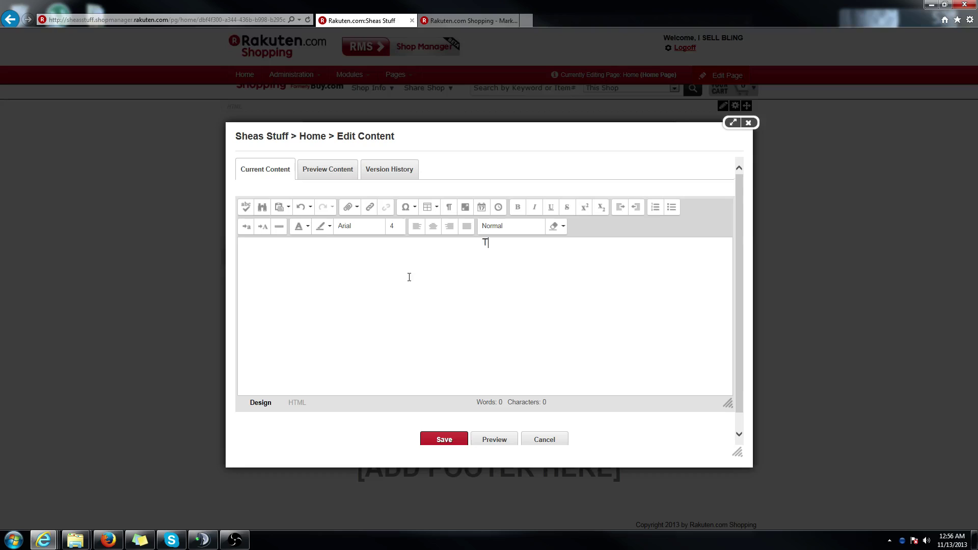
type("hanks for visiting my store!")
key("Return")
type("If")
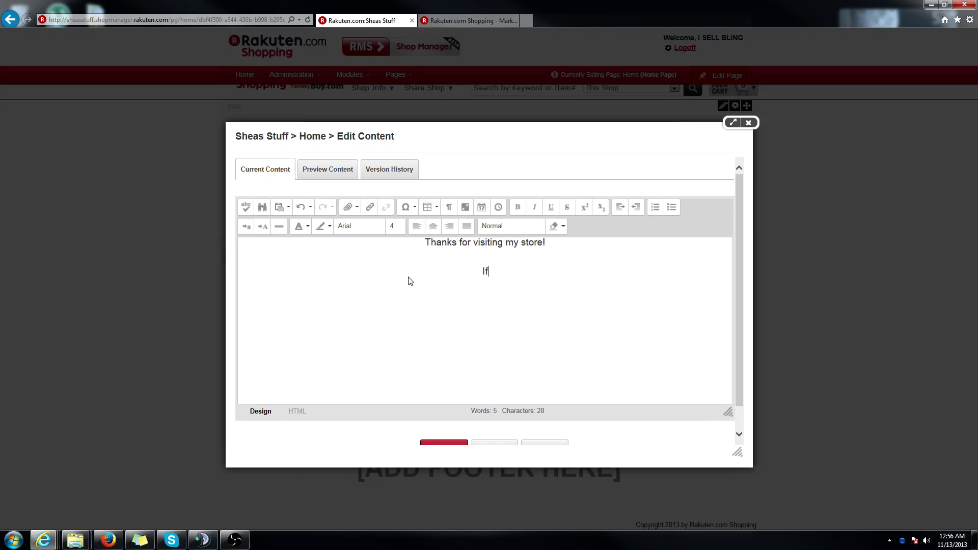
type(" you have any questio")
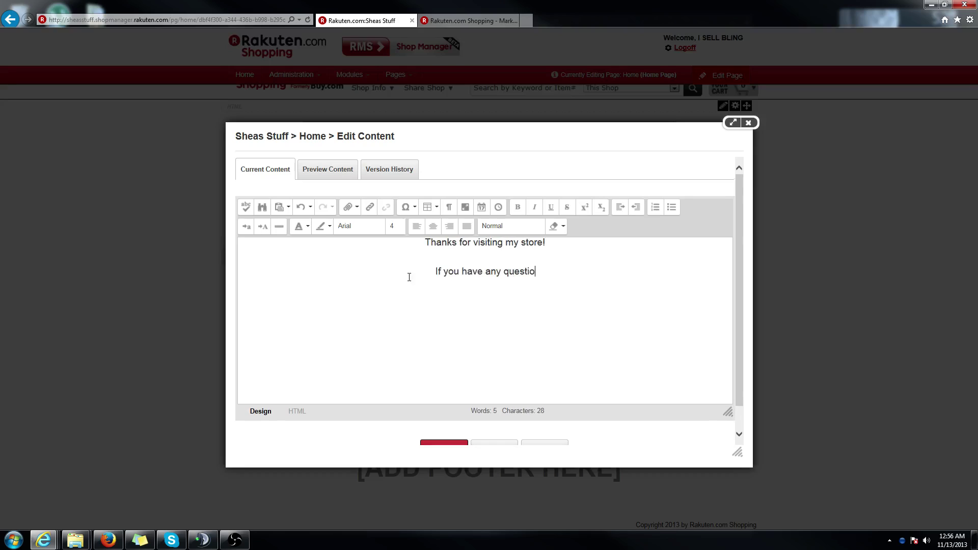
type("ns please contact ")
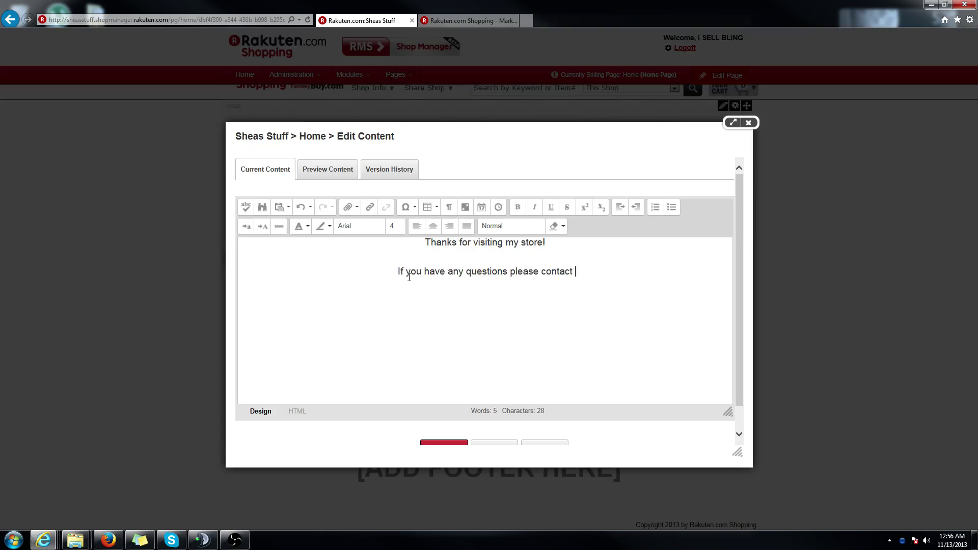
type("us:")
- Add the contact e-mail address and phone number on their own lines
key("Return")
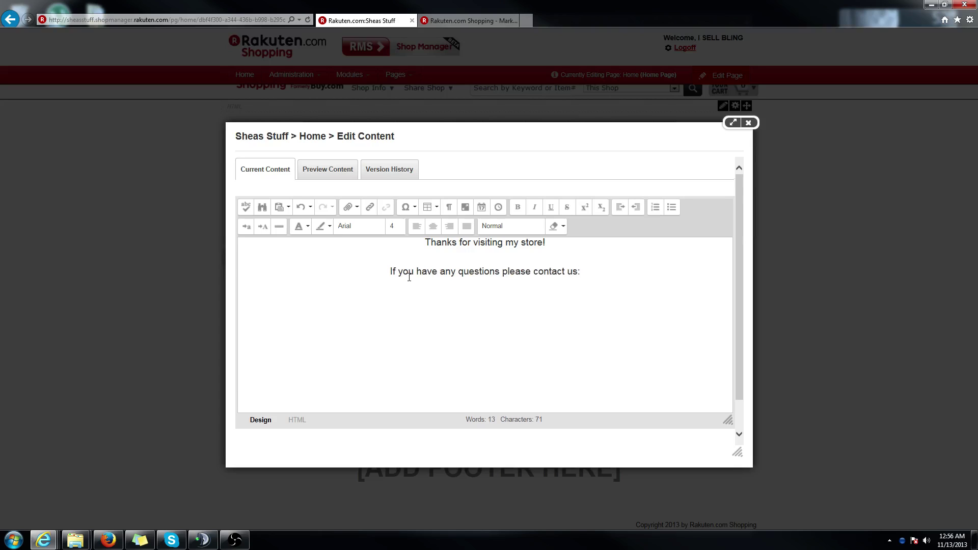
key("Return")
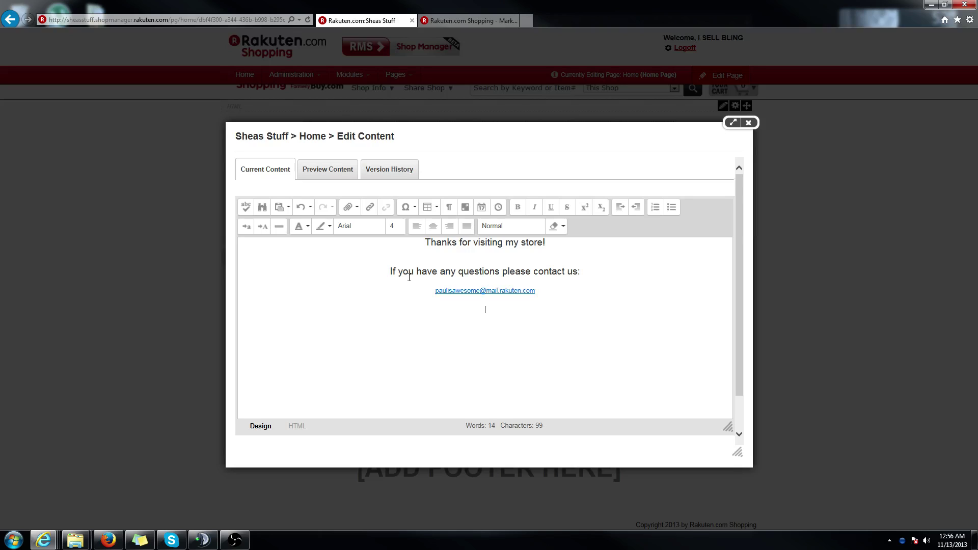
- Set all four footer lines to text size 5
left_click(564, 339)
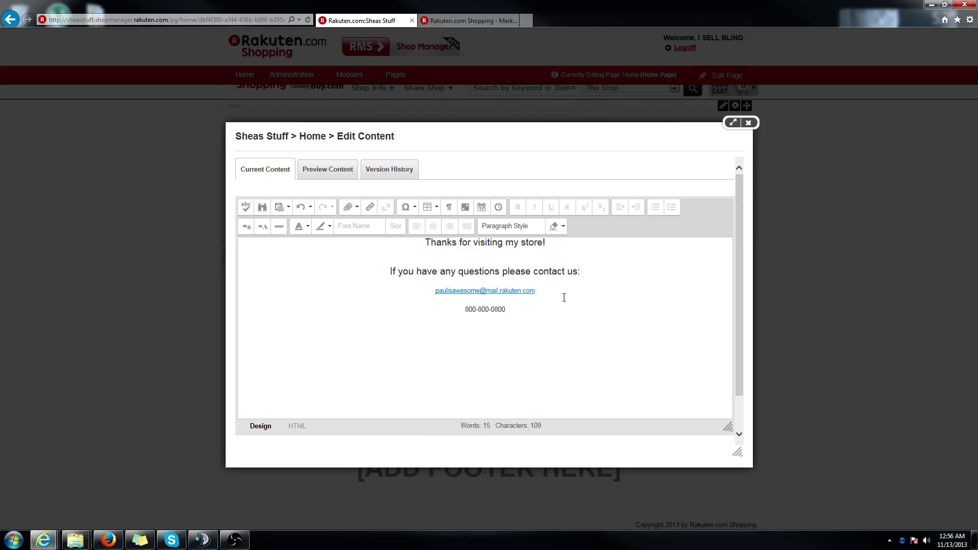
left_click(522, 275)
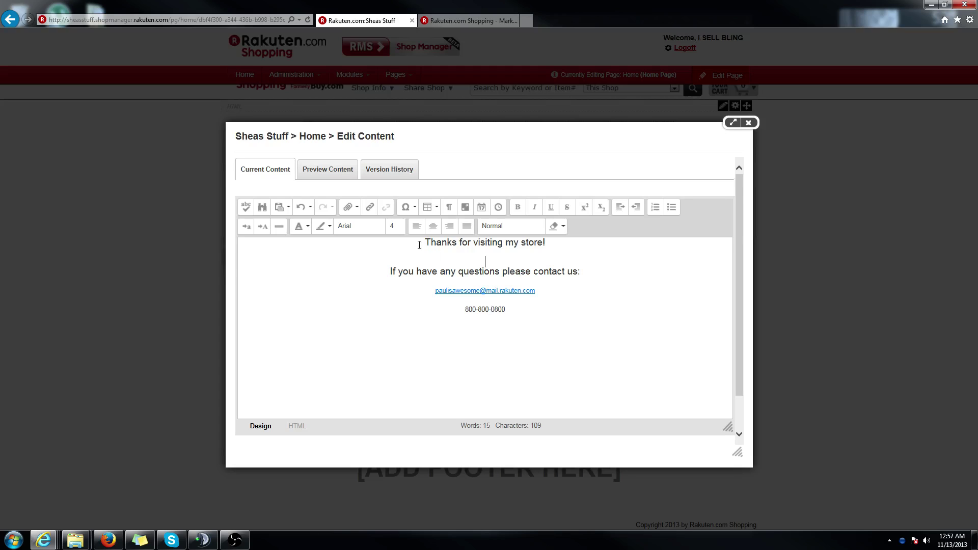
left_click_drag(419, 245, 507, 311)
left_click(396, 226)
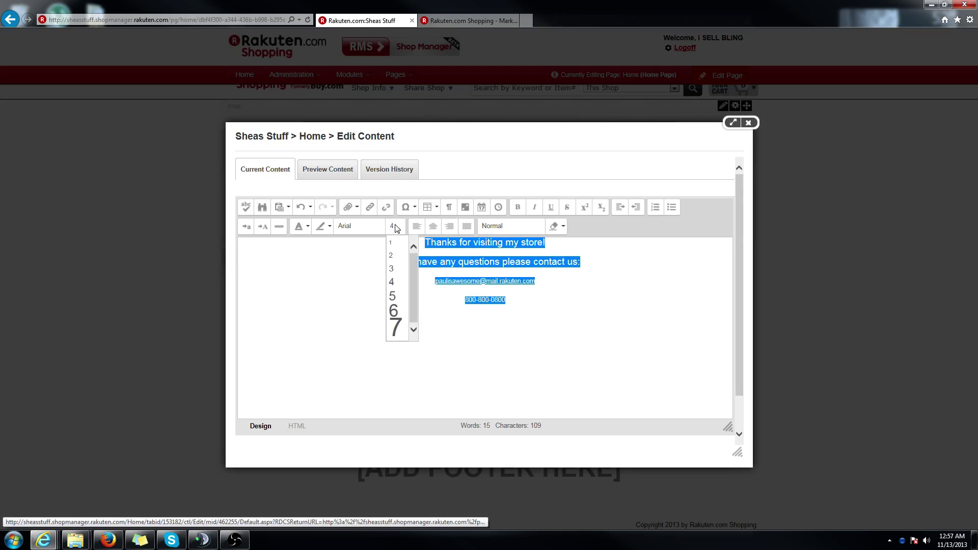
left_click(393, 297)
left_click(524, 319)
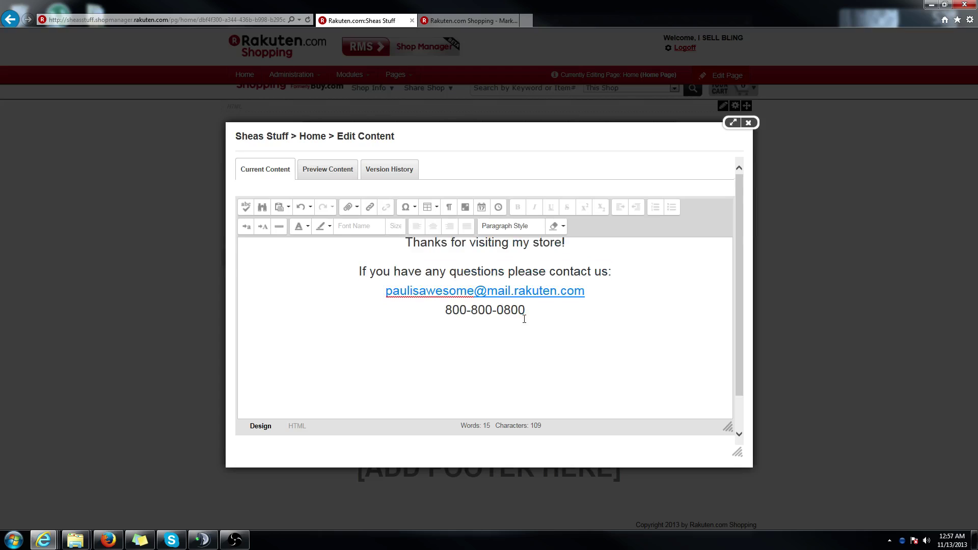
- Shrink the e-mail and phone lines to text size 3
left_click_drag(555, 315, 385, 290)
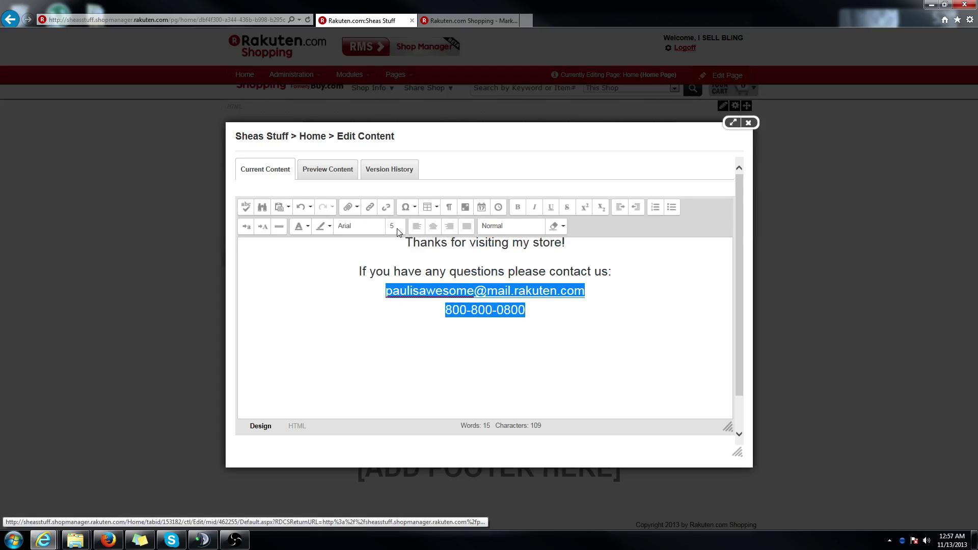
left_click(396, 227)
left_click(393, 269)
left_click(582, 362)
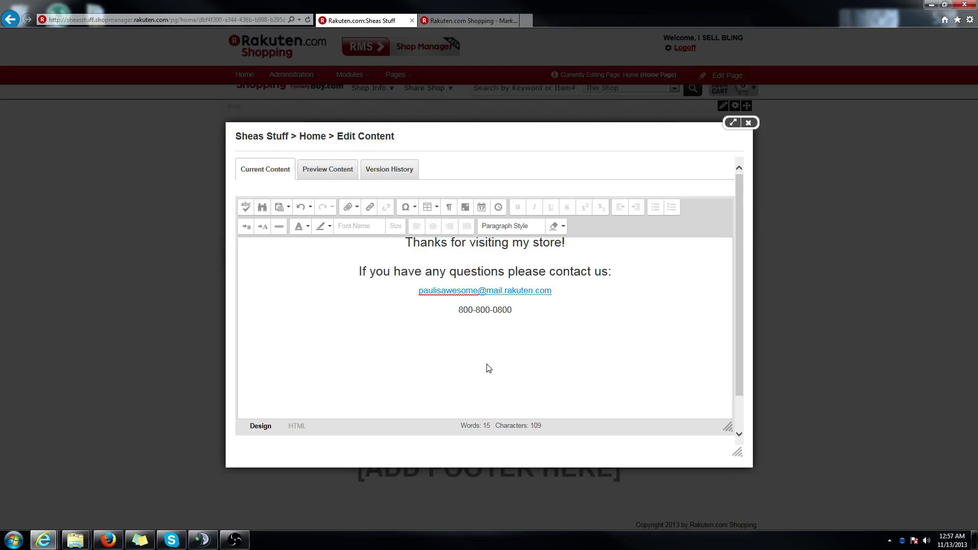
- Save the footer content and close the editor
scroll(527, 372, "down", 1)
left_click(445, 425)
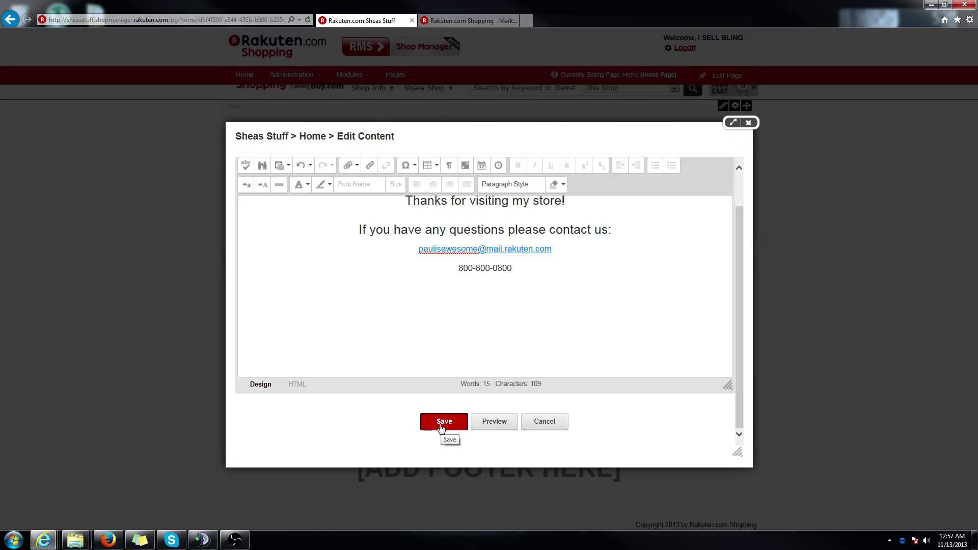
left_click(441, 427)
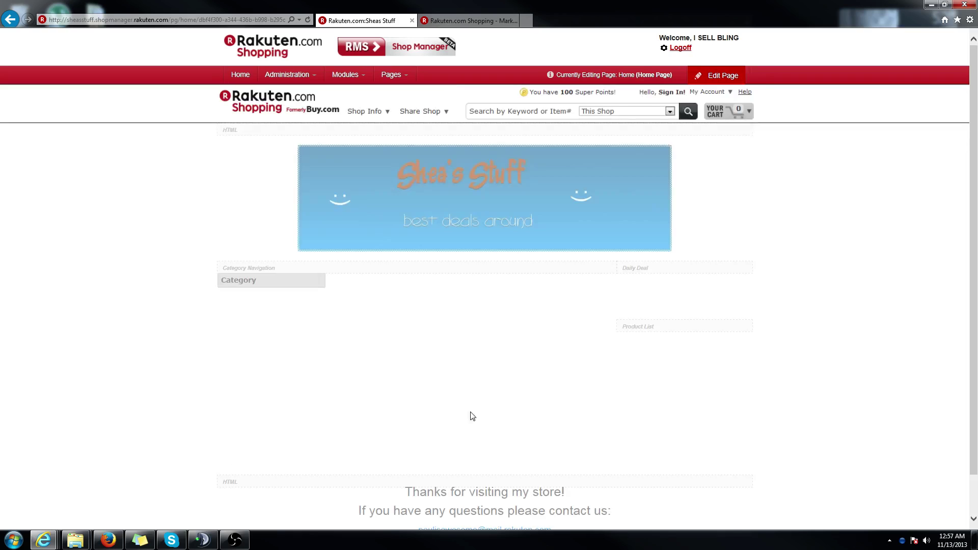
- Close Edit Mode and scroll the live Home page to check the Shea's Stuff banner and footer
left_click(738, 75)
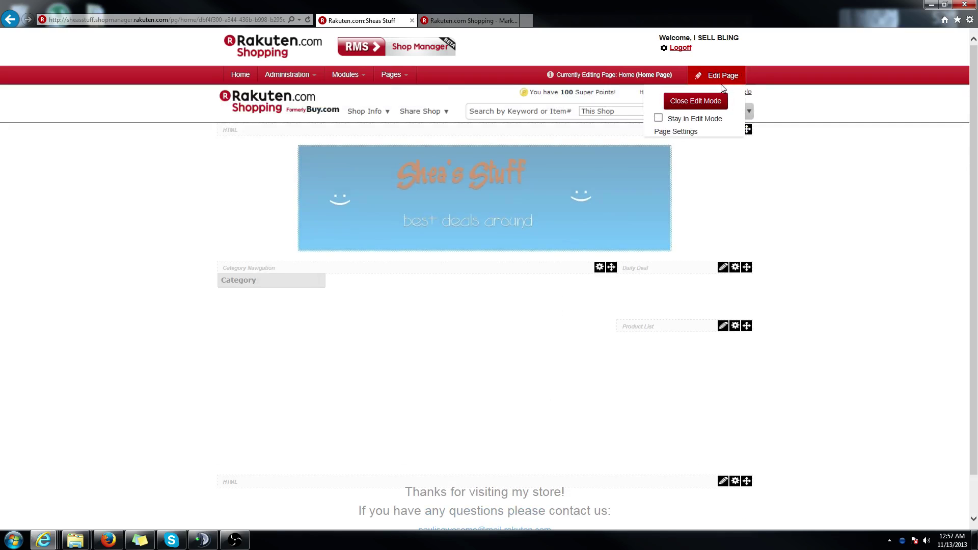
left_click(706, 105)
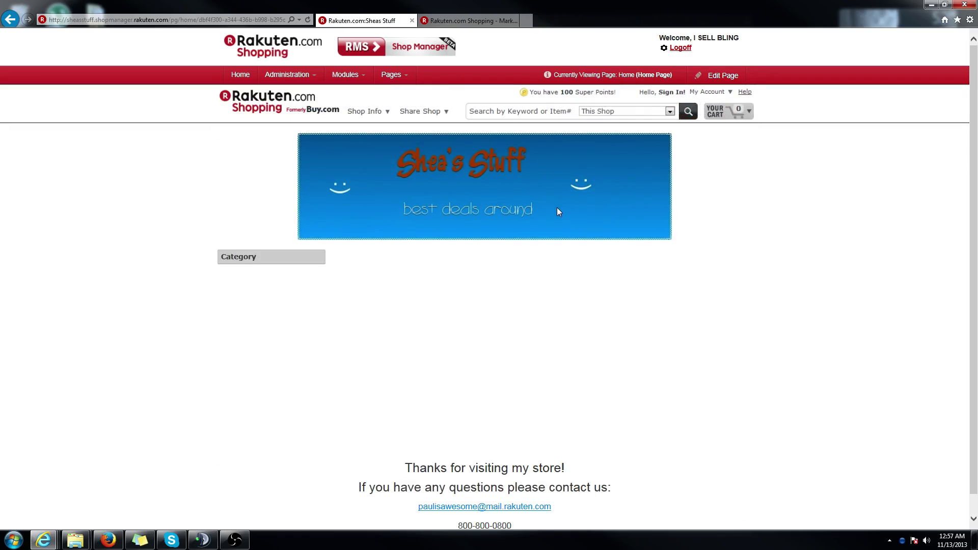
scroll(506, 314, "down", 1)
scroll(505, 314, "up", 1)
scroll(507, 313, "down", 1)
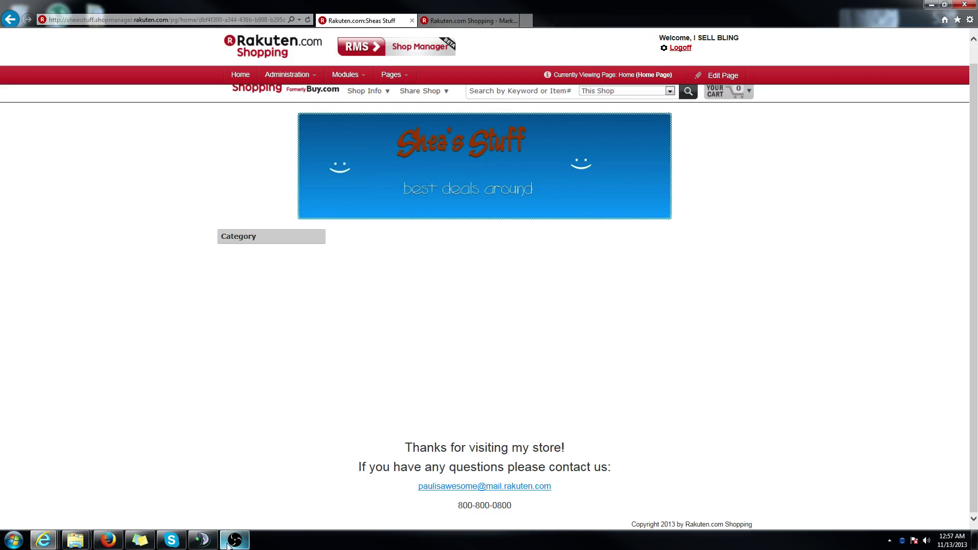
mouse_move(229, 546)
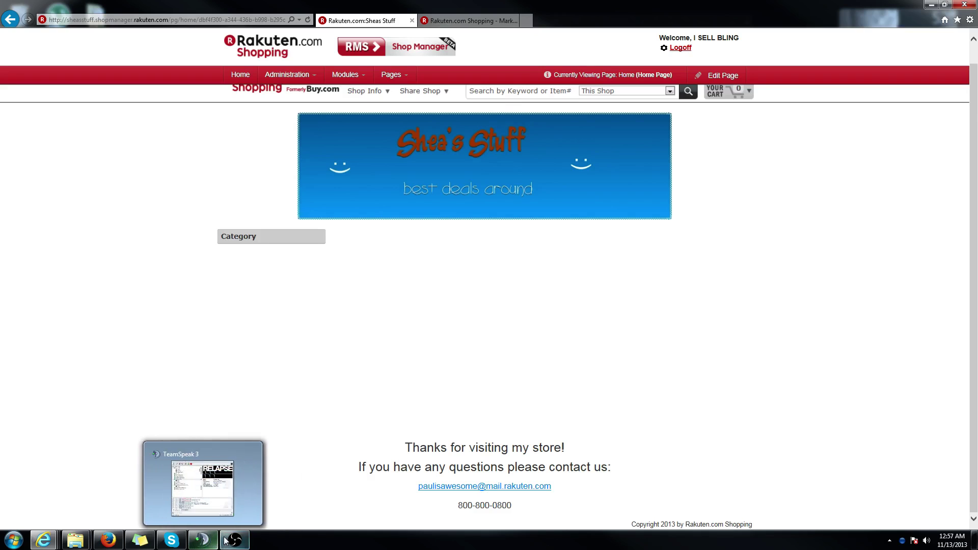
left_click(231, 540)
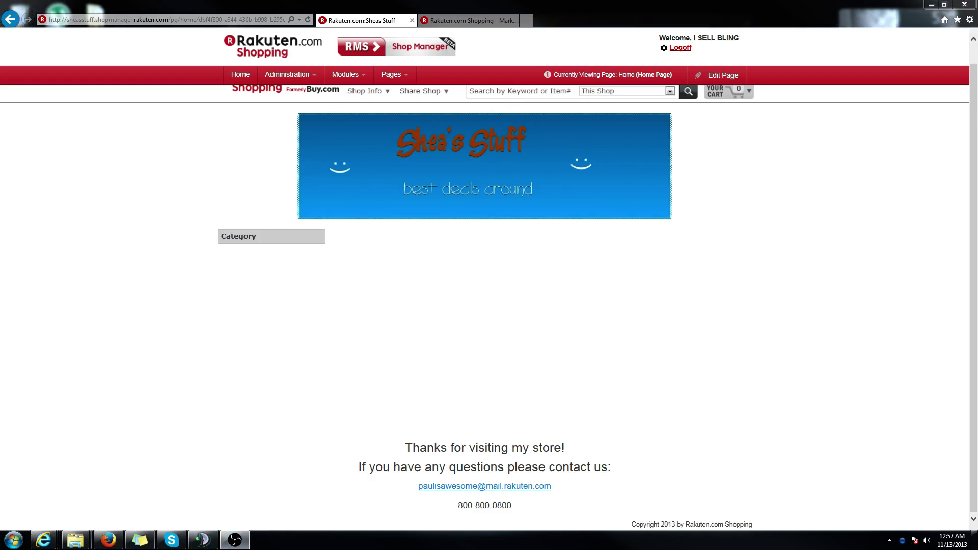